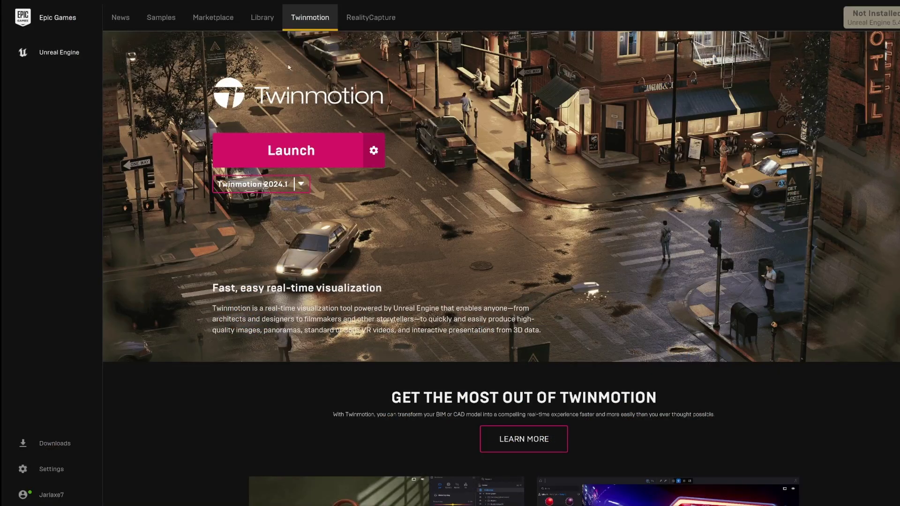
# - Resume the Unreal Engine 5.3.2 install from the Library until it shows Launch
pyautogui.click(259, 20)
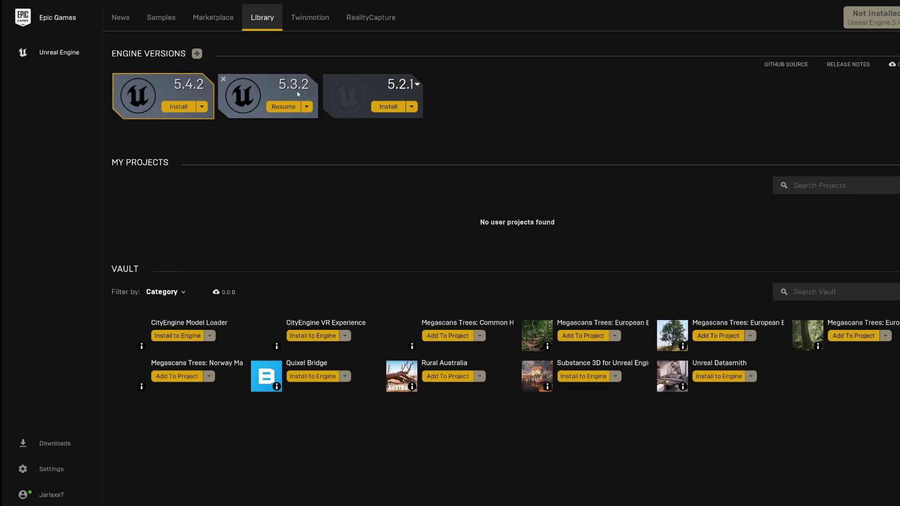
pyautogui.click(281, 108)
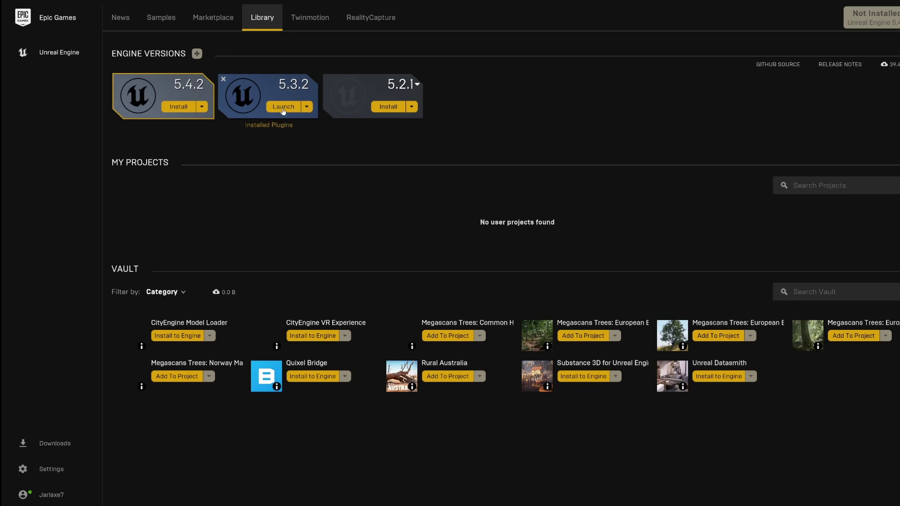
# - Launch Unreal Engine 5.3.2 and create a Blank games project named MyProject
pyautogui.click(283, 107)
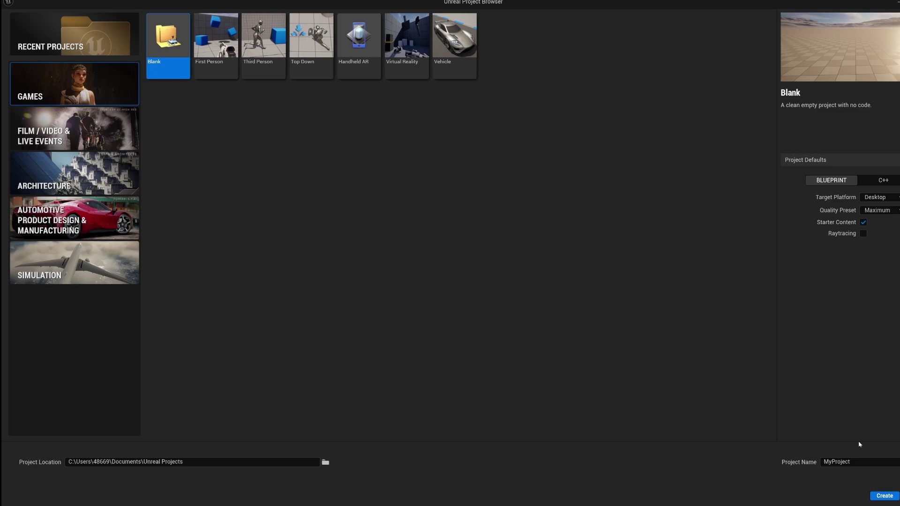
pyautogui.click(839, 462)
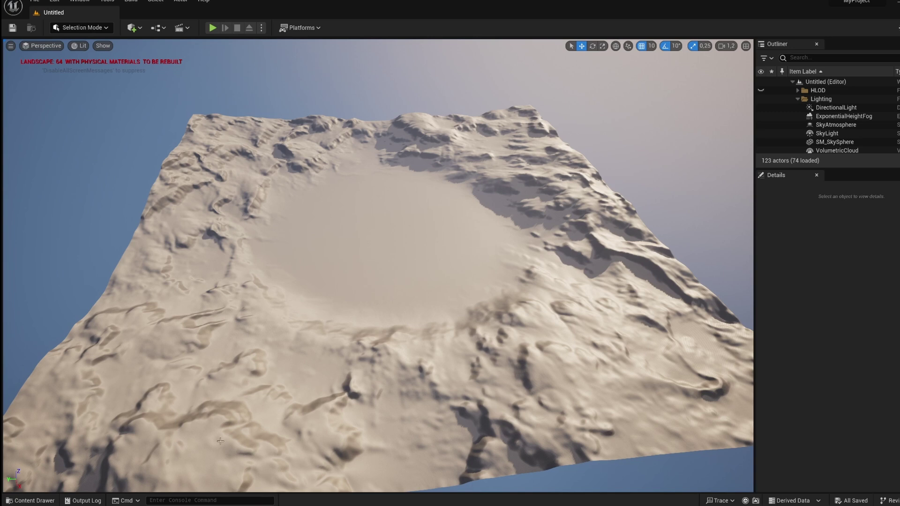
# - Search the launcher's Marketplace for 'Megascans trees'
pyautogui.click(263, 474)
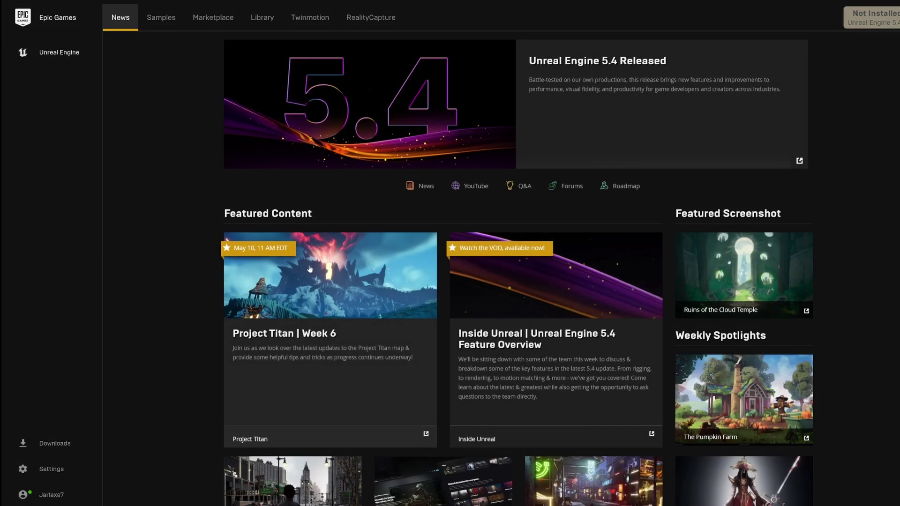
pyautogui.click(204, 19)
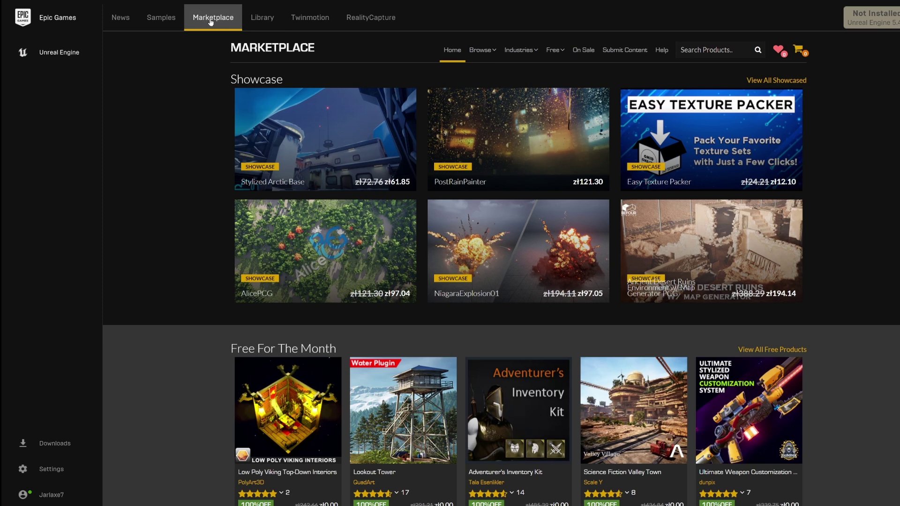
pyautogui.moveTo(472, 55)
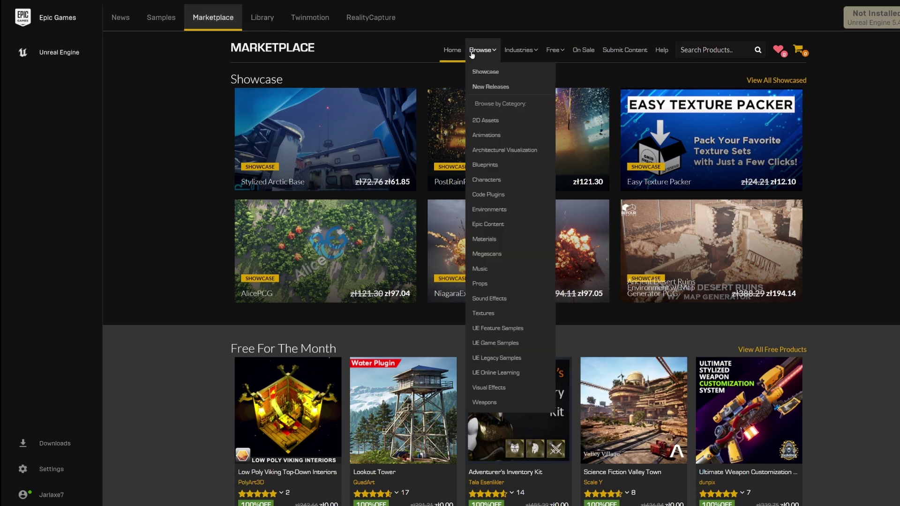
pyautogui.click(698, 49)
pyautogui.write('Megascans')
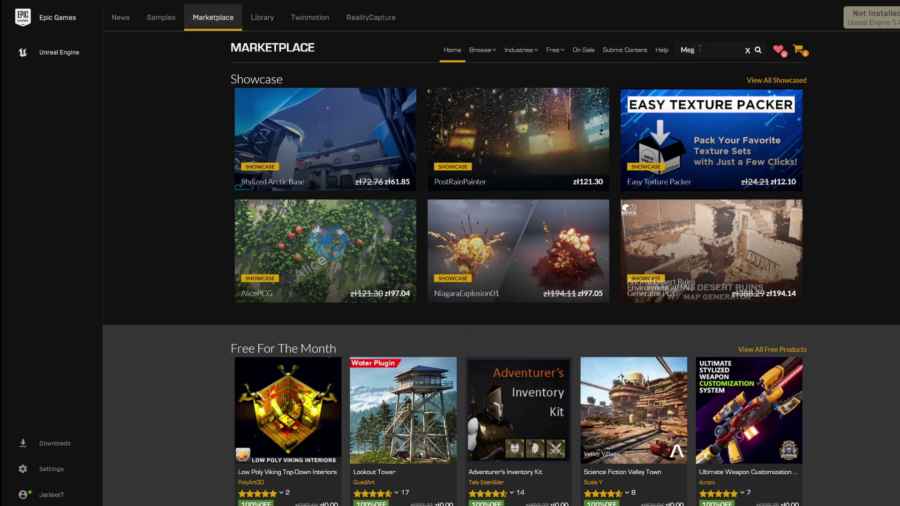
pyautogui.write(' trees')
pyautogui.press('Return')
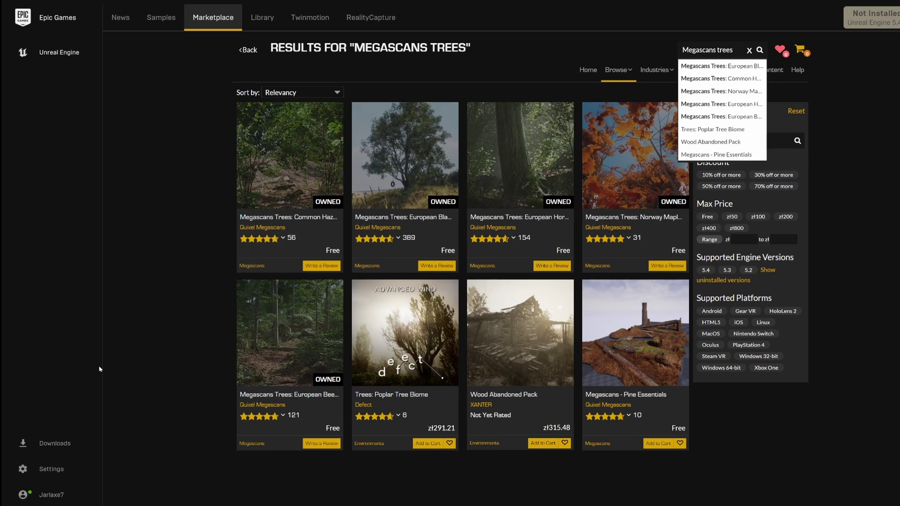
# - Add the Megascans Trees: European Beech pack to MyProject
pyautogui.click(263, 314)
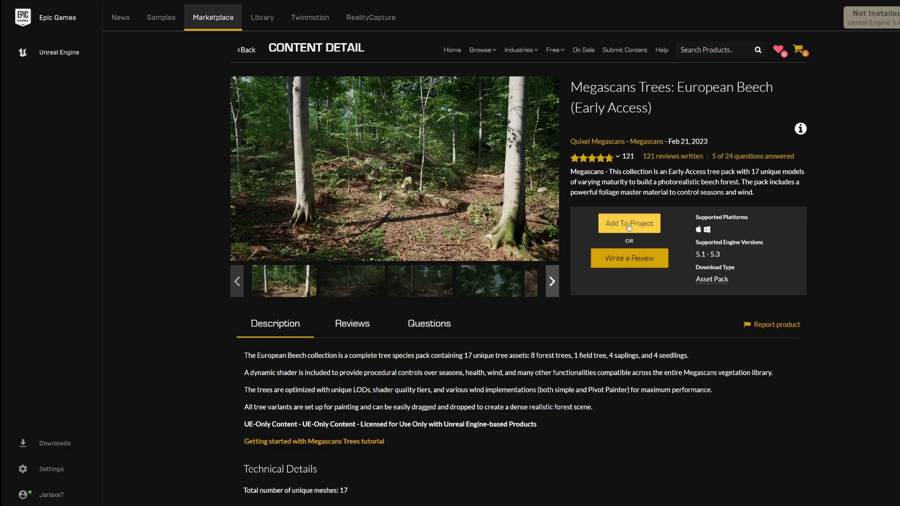
pyautogui.click(628, 225)
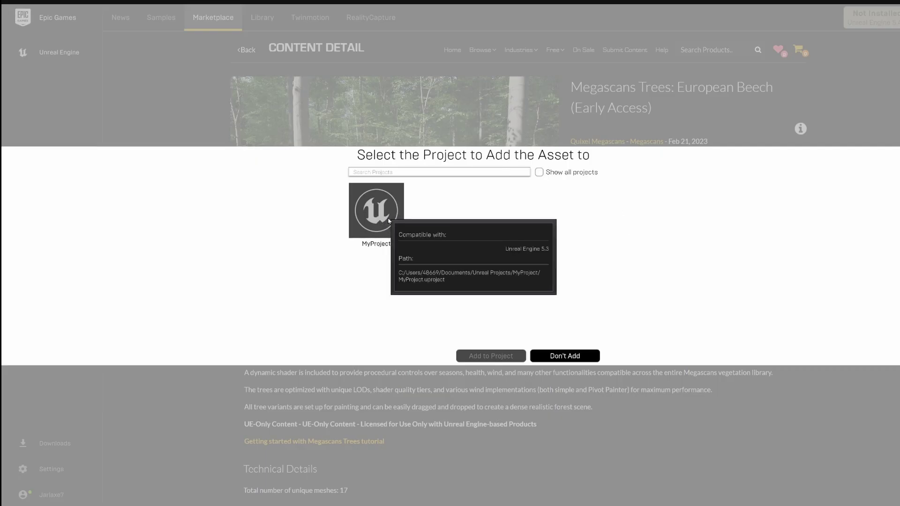
pyautogui.click(396, 231)
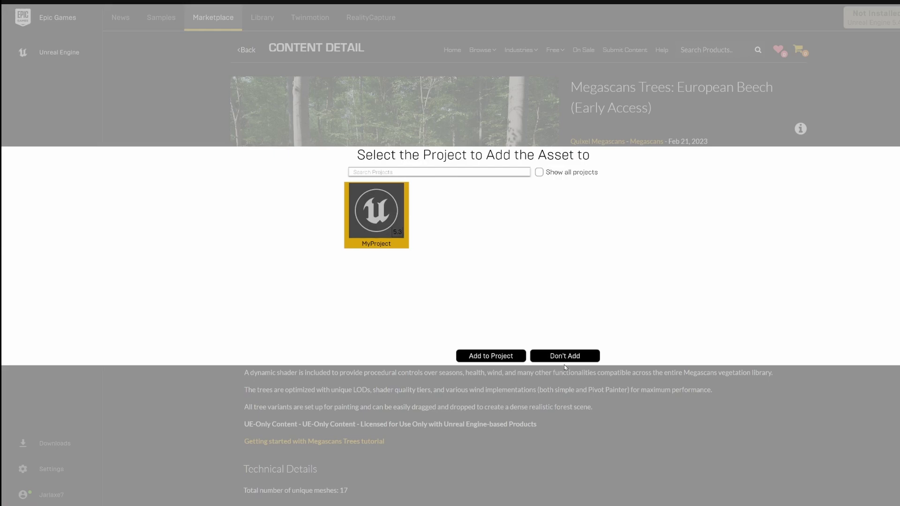
pyautogui.click(491, 355)
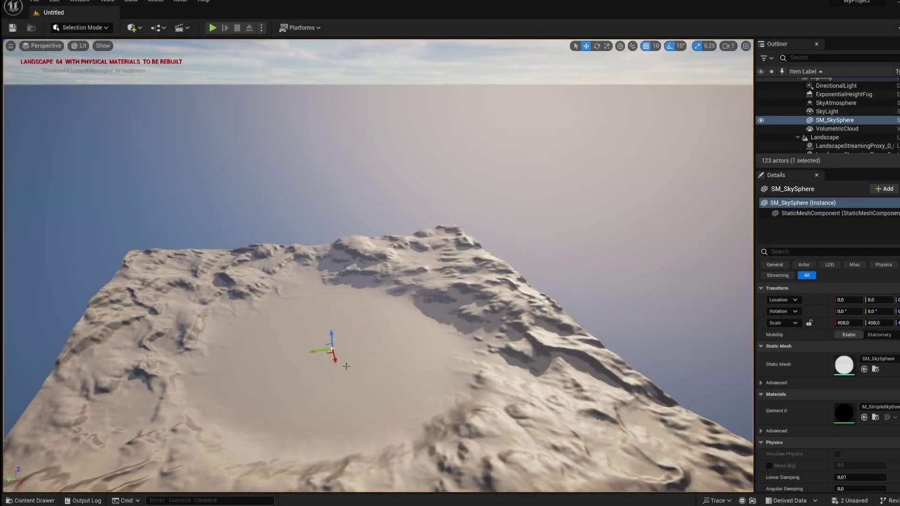
# - Browse to Content > EuropeanBeech > Geometry > SimpleWind and select SM_EuropeanBeech_Forest_03
pyautogui.click(34, 500)
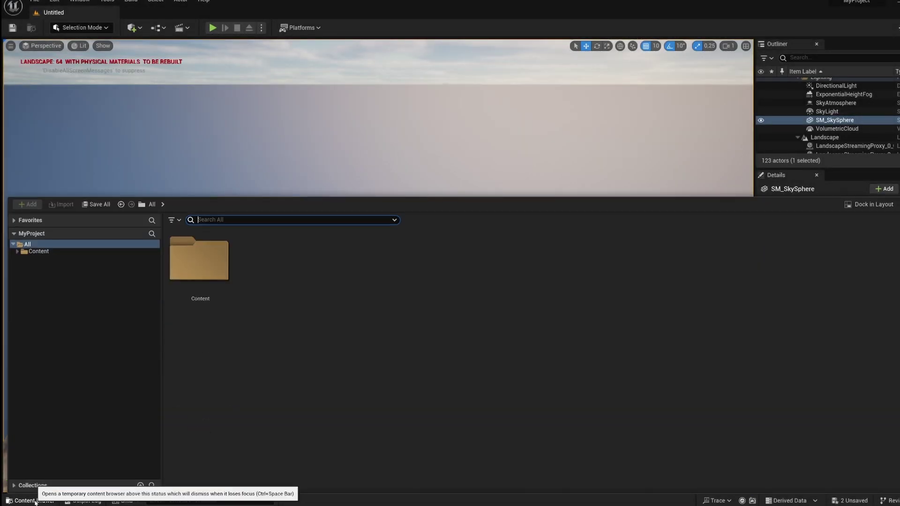
pyautogui.click(207, 258)
pyautogui.doubleClick(208, 260)
pyautogui.click(210, 269)
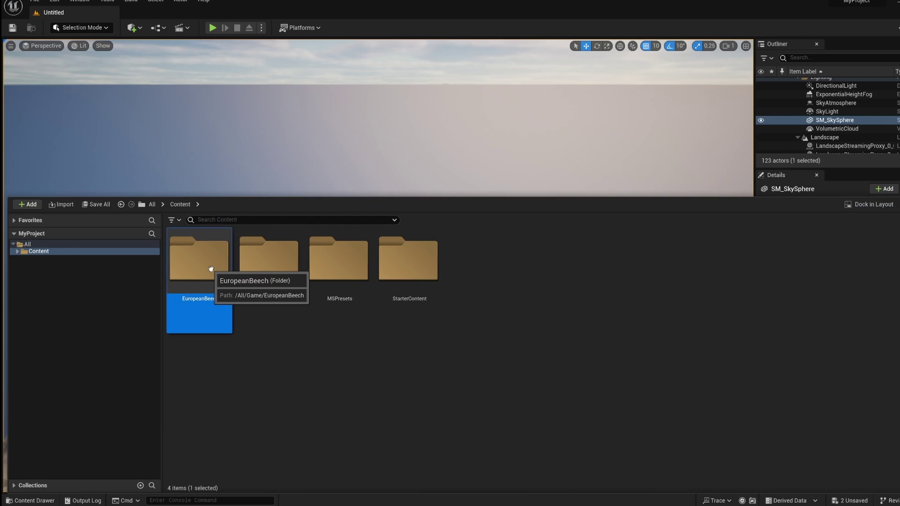
pyautogui.doubleClick(211, 269)
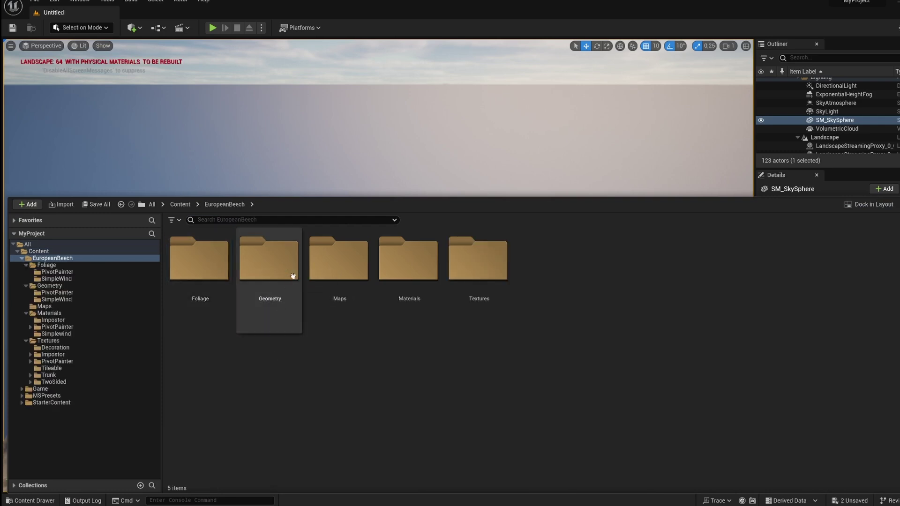
pyautogui.doubleClick(292, 274)
pyautogui.doubleClick(270, 258)
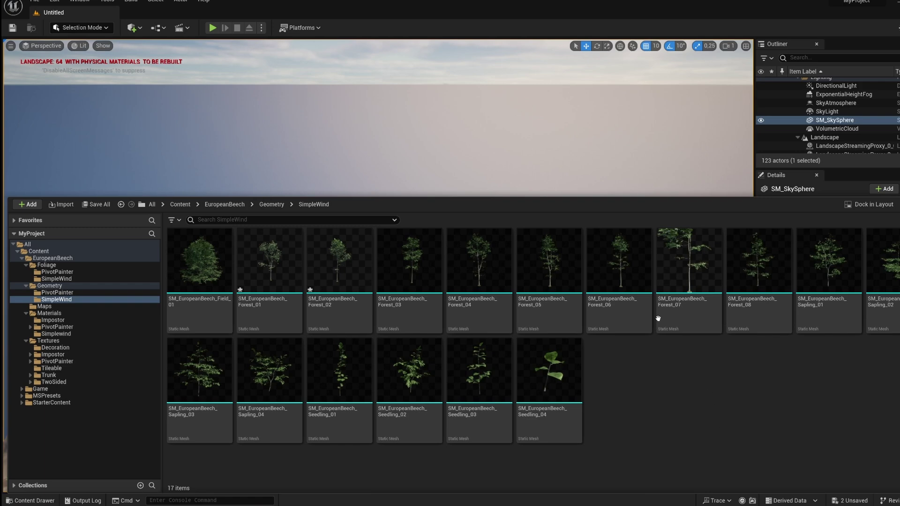
pyautogui.click(409, 265)
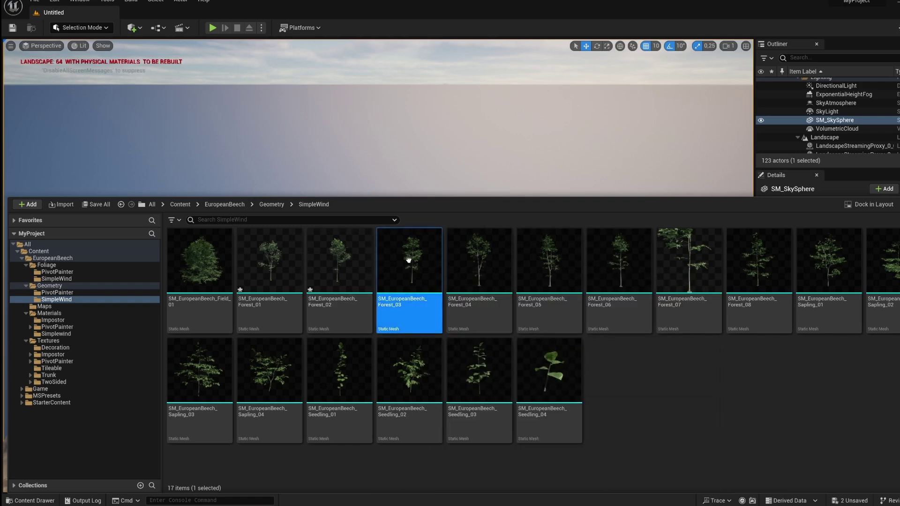
# - Disable Nanite on the SM_EuropeanBeech_Forest_03 mesh through its context menu
pyautogui.rightClick(408, 258)
pyautogui.moveTo(409, 259)
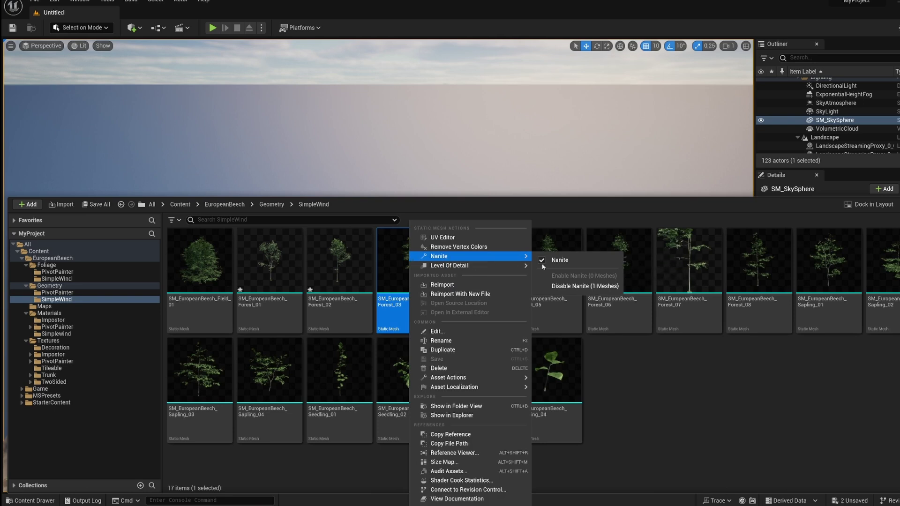
pyautogui.click(582, 289)
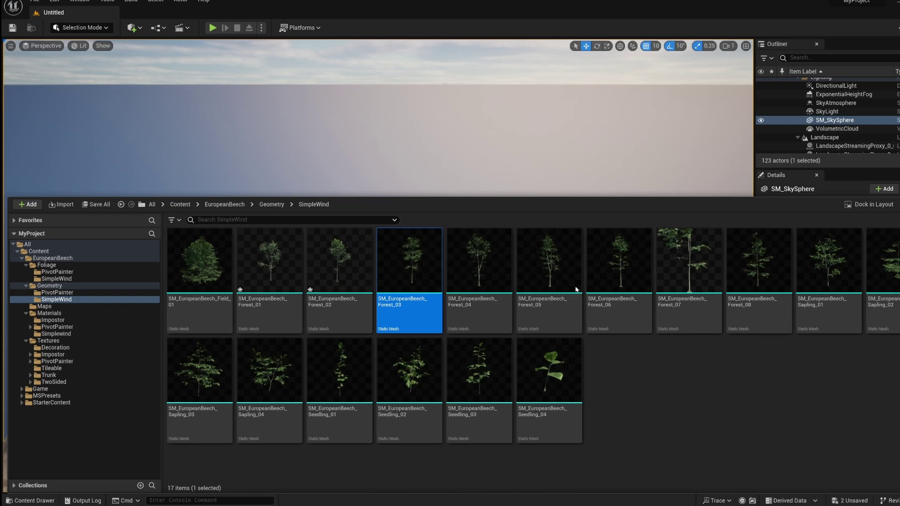
pyautogui.moveTo(574, 286)
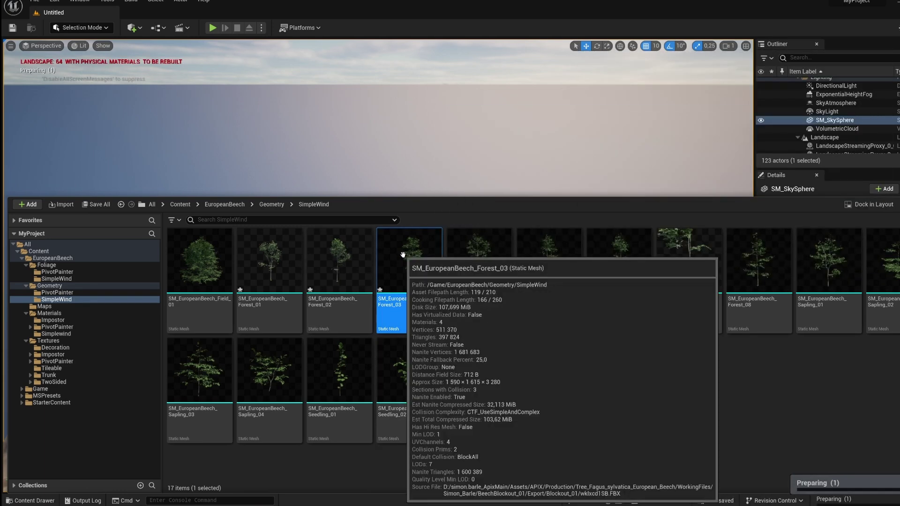
pyautogui.rightClick(403, 255)
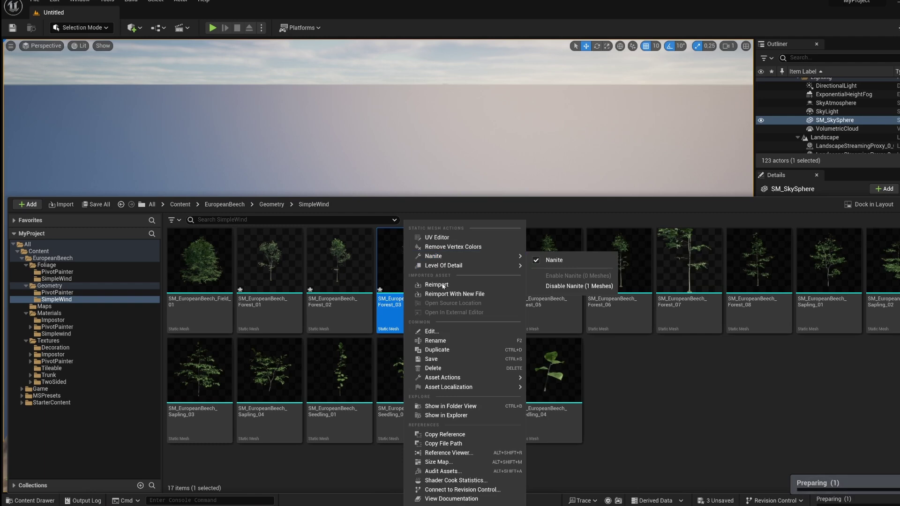
pyautogui.moveTo(454, 378)
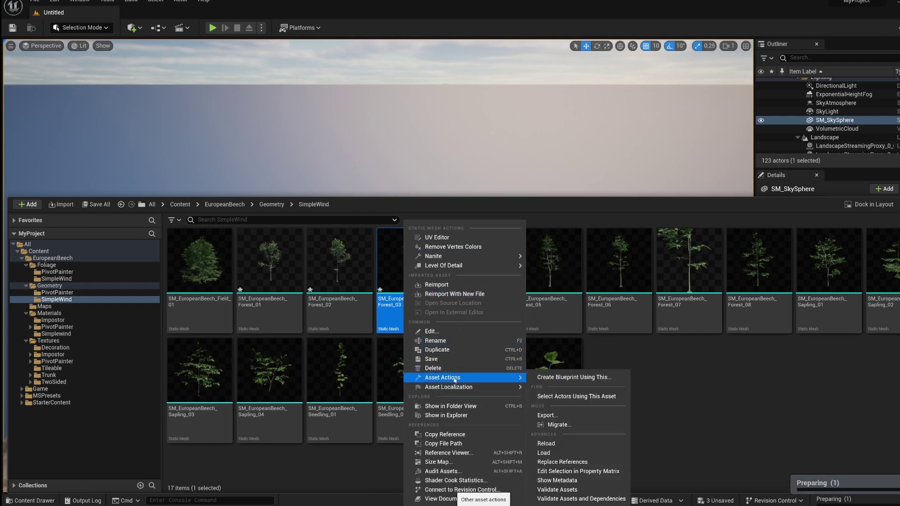
# - Export SM_EuropeanBeech_Forest_03 as a GL Transmission Format (.gltf) file
pyautogui.click(558, 416)
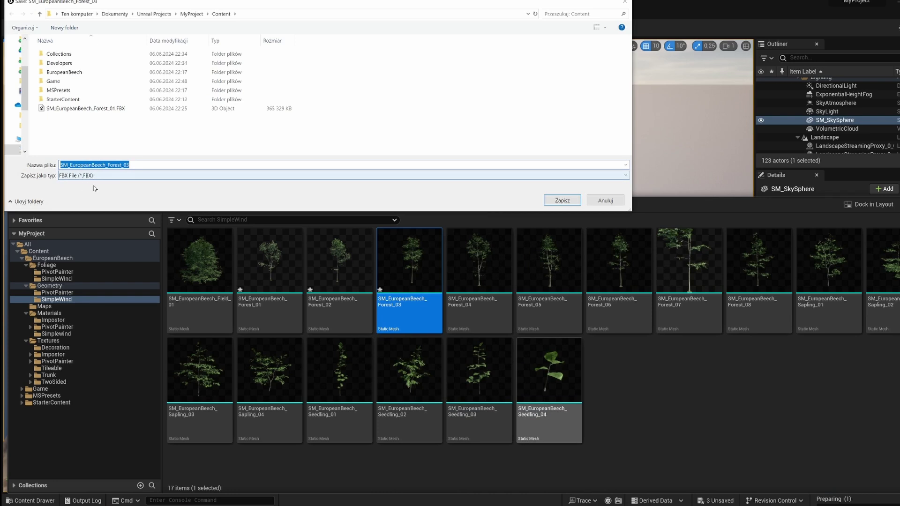
pyautogui.click(100, 177)
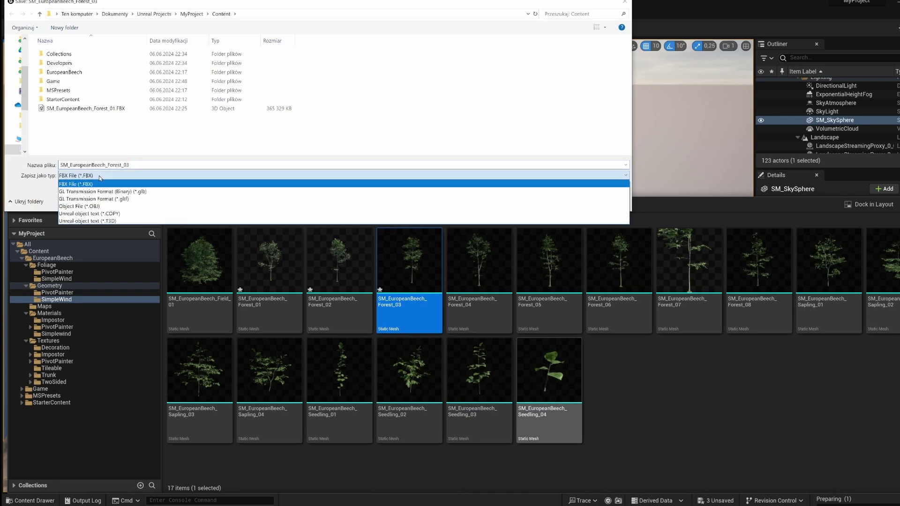
pyautogui.click(129, 198)
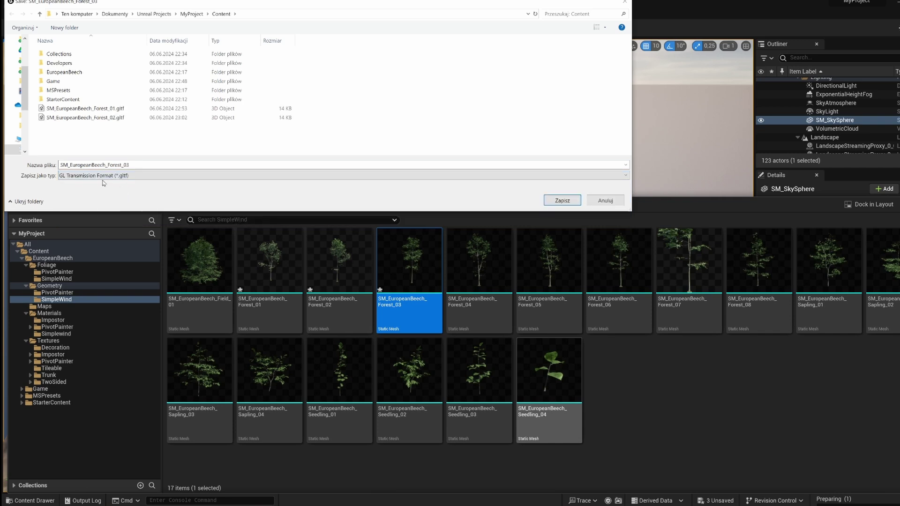
pyautogui.click(131, 176)
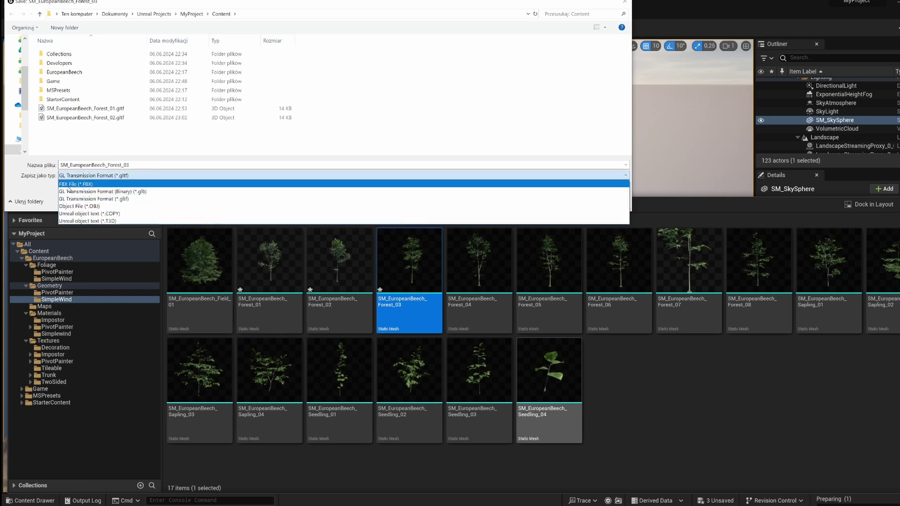
pyautogui.click(49, 187)
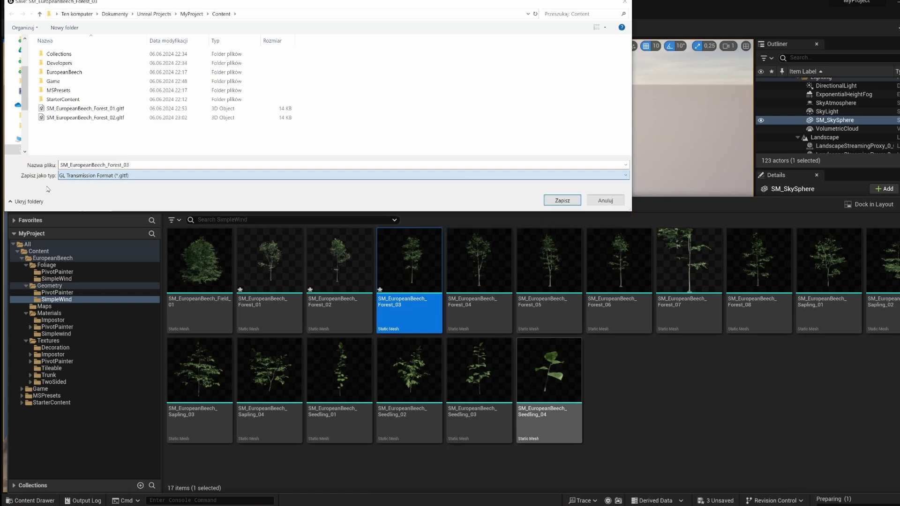
pyautogui.click(562, 202)
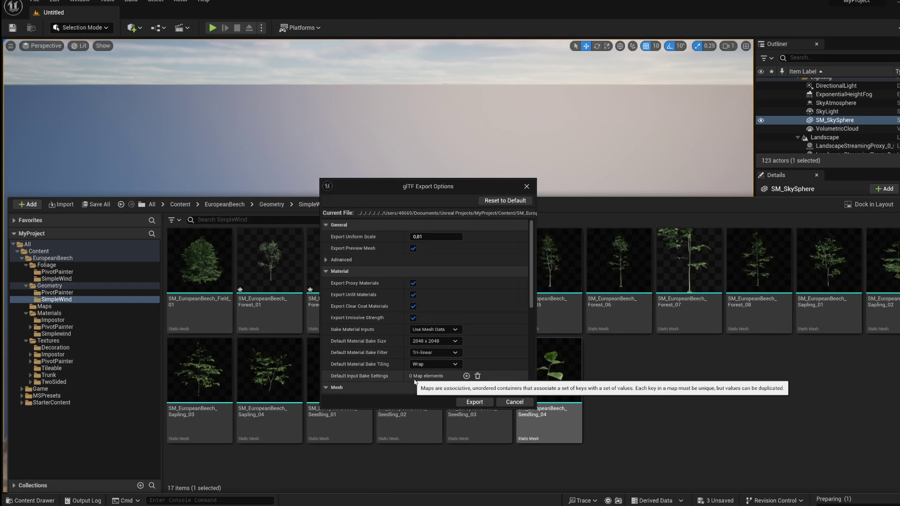
pyautogui.click(474, 404)
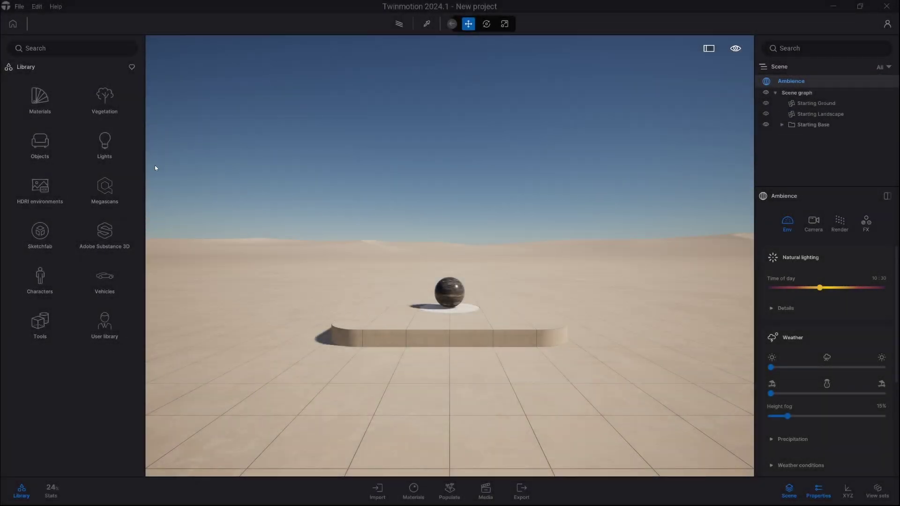
# - Import SM_EuropeanBeech_Forest_03.gltf as new geometry into the Twinmotion scene
pyautogui.click(375, 492)
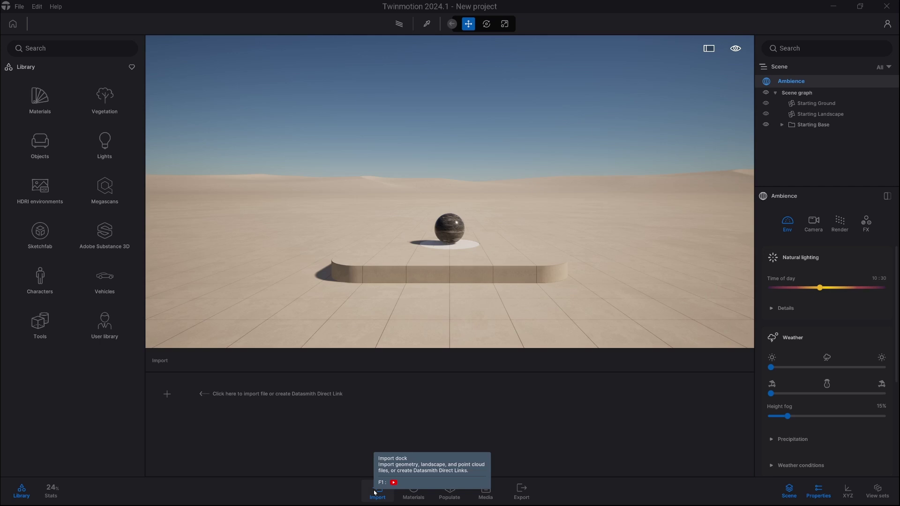
pyautogui.click(167, 397)
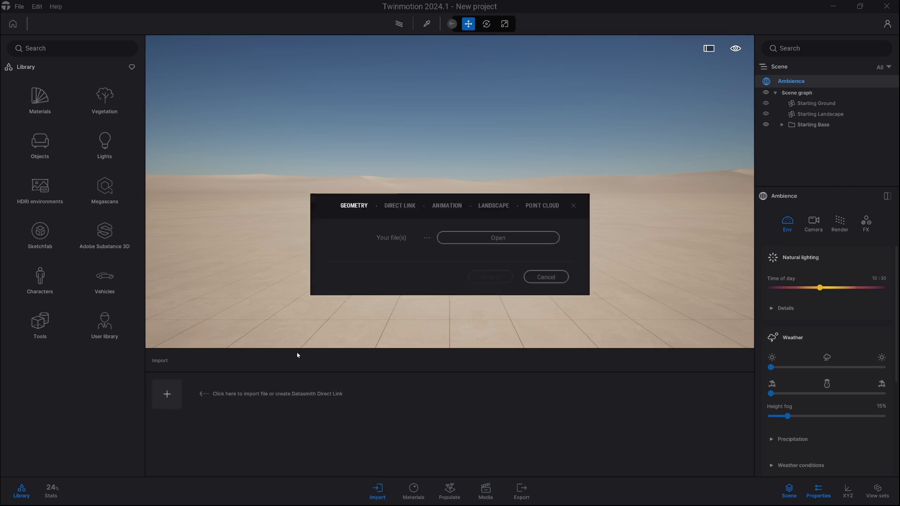
pyautogui.click(471, 237)
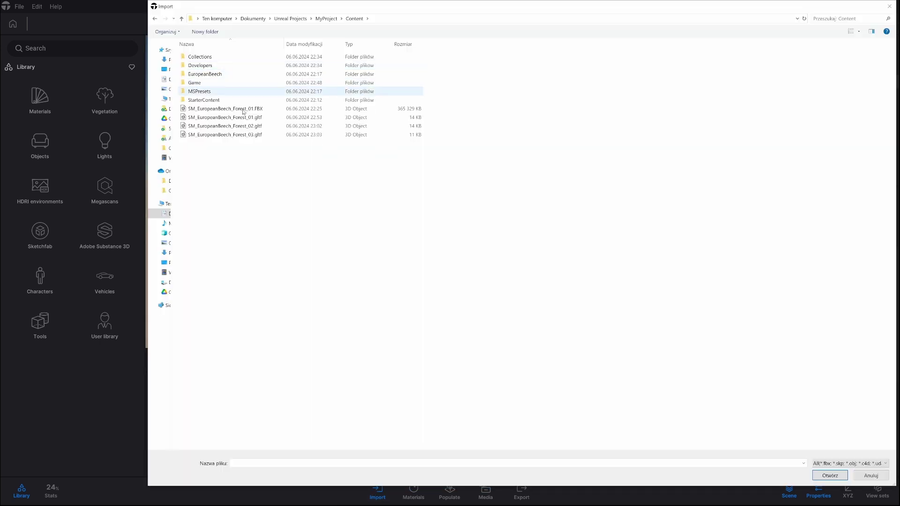
pyautogui.doubleClick(257, 136)
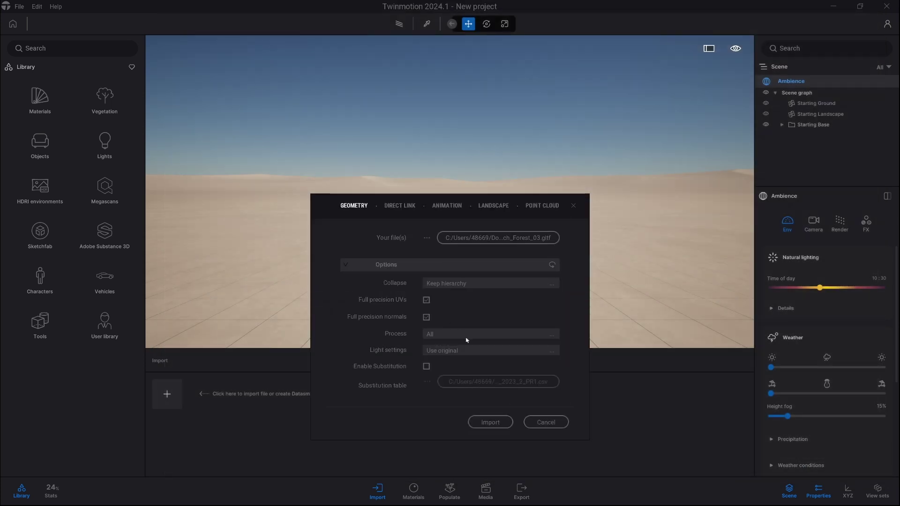
pyautogui.click(496, 423)
# - Fly the camera into the beech canopy, then pull back to view the upper tree
pyautogui.moveTo(420, 244); pyautogui.dragTo(403, 169)
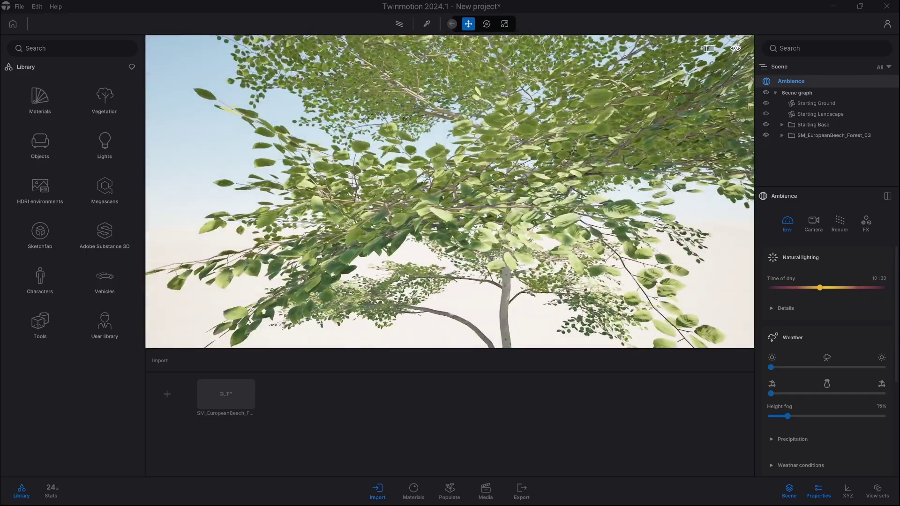
pyautogui.moveTo(512, 283); pyautogui.dragTo(510, 223)
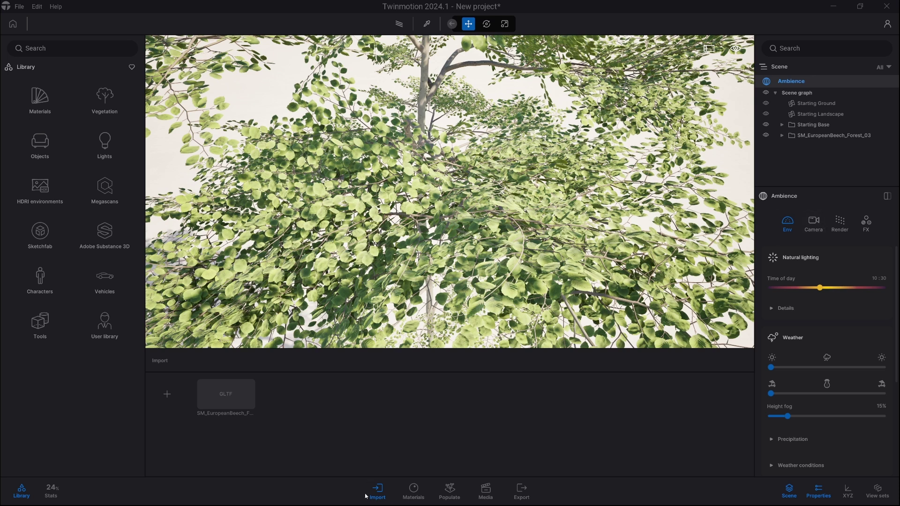
# - Create a Foliage-type material named New foliage from the Materials panel
pyautogui.click(413, 491)
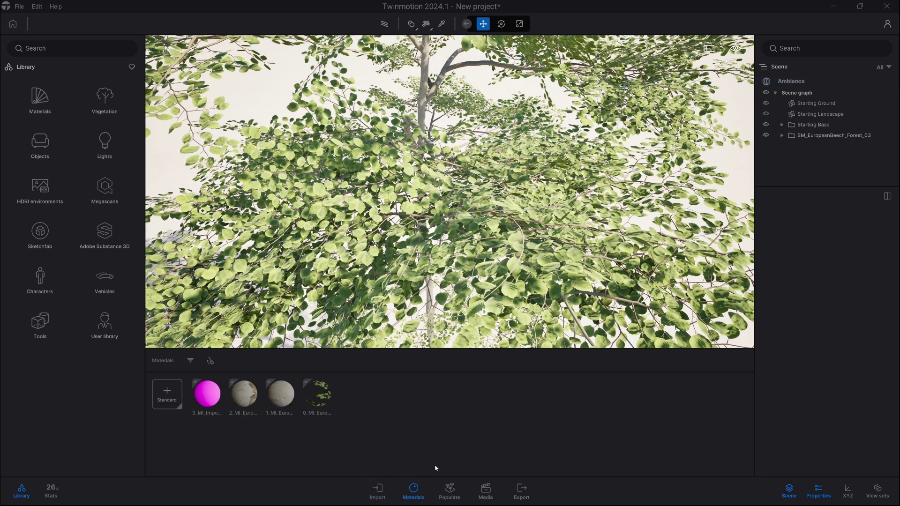
pyautogui.click(181, 408)
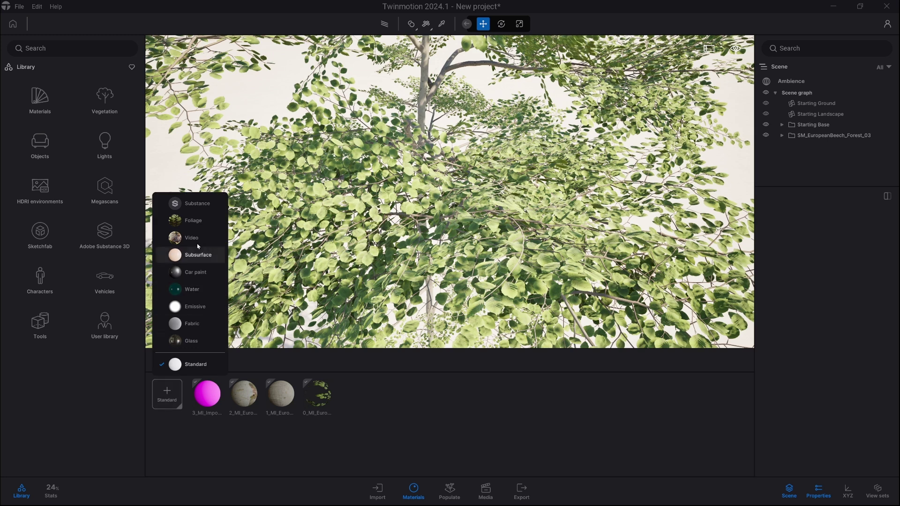
pyautogui.click(197, 223)
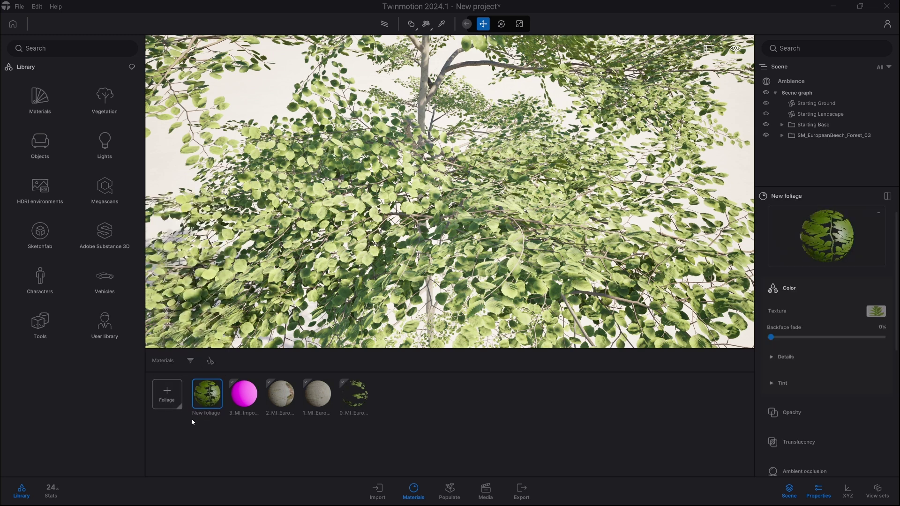
# - Copy the leaf colour texture from the 0_MI_EuropeanBeech_TwoSided material's Color details
pyautogui.click(358, 399)
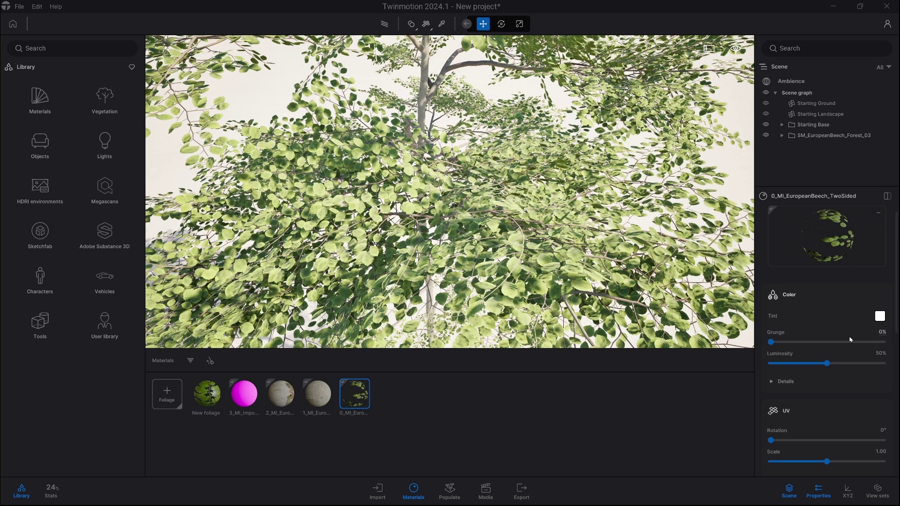
pyautogui.scroll(-3, 861, 363)
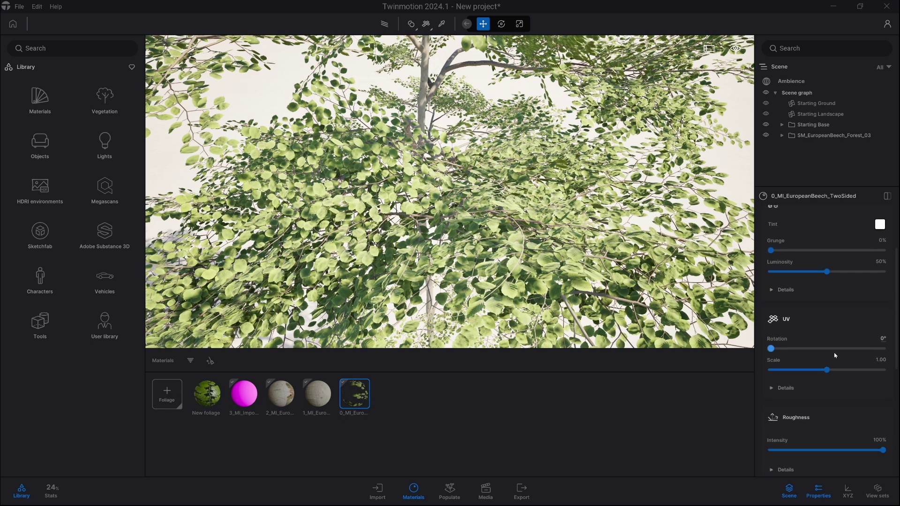
pyautogui.scroll(-5, 829, 330)
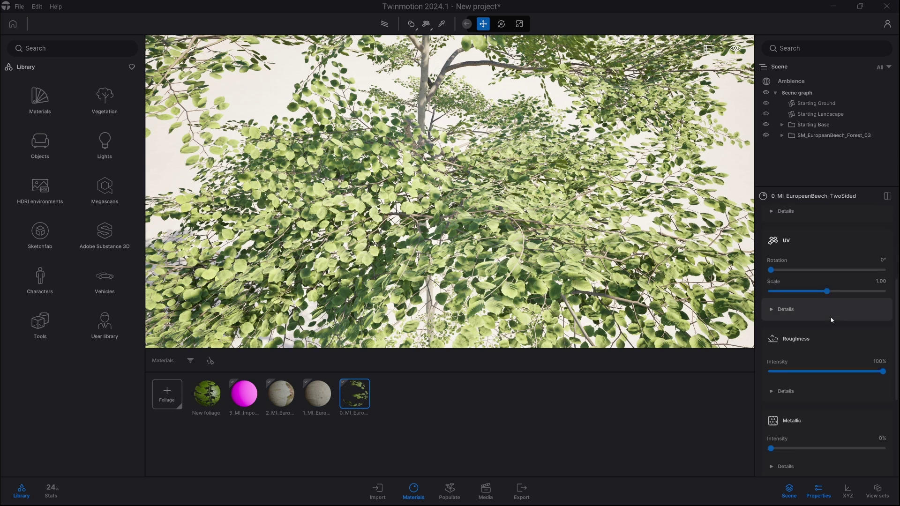
pyautogui.scroll(7, 830, 319)
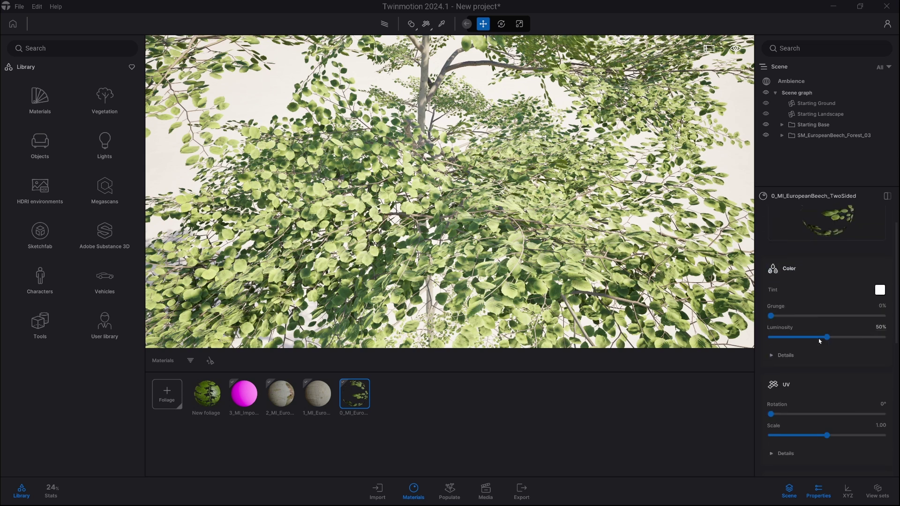
pyautogui.click(804, 362)
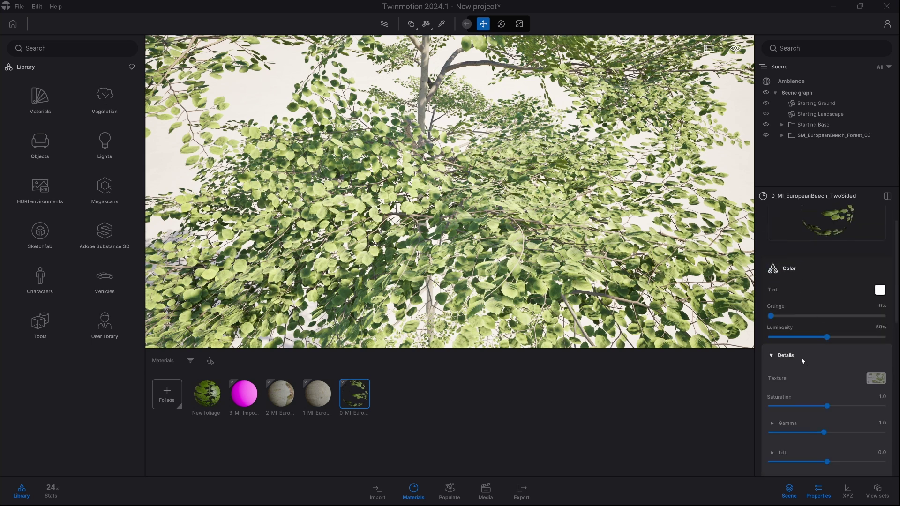
pyautogui.click(874, 378)
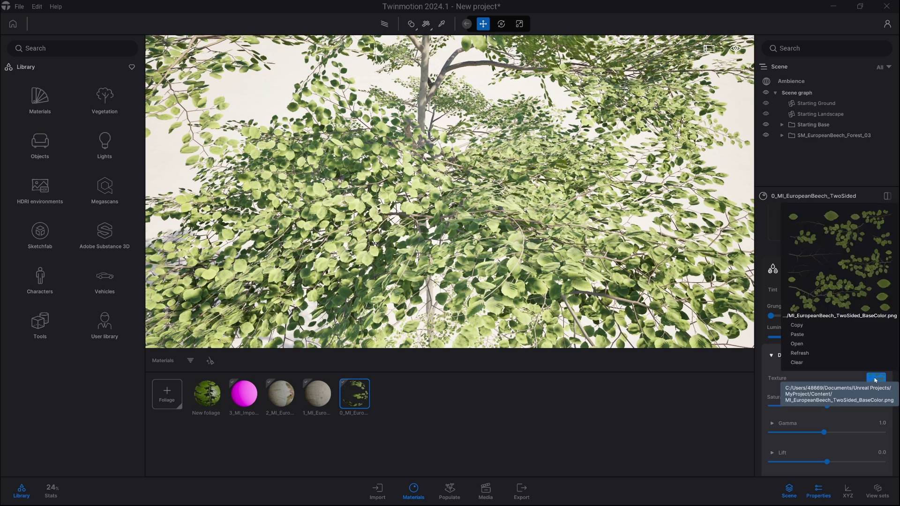
pyautogui.click(800, 328)
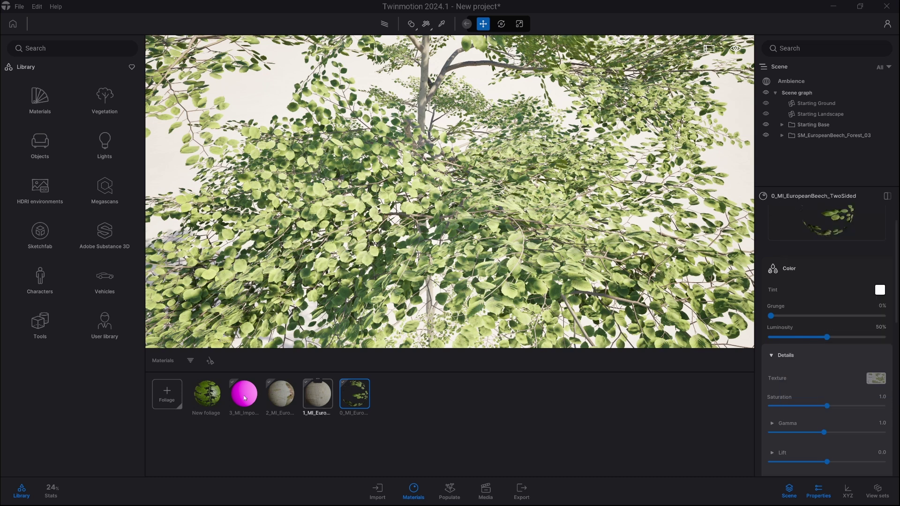
# - Paste the beech leaf colour texture into the New foliage material, replacing its default fern
pyautogui.click(208, 398)
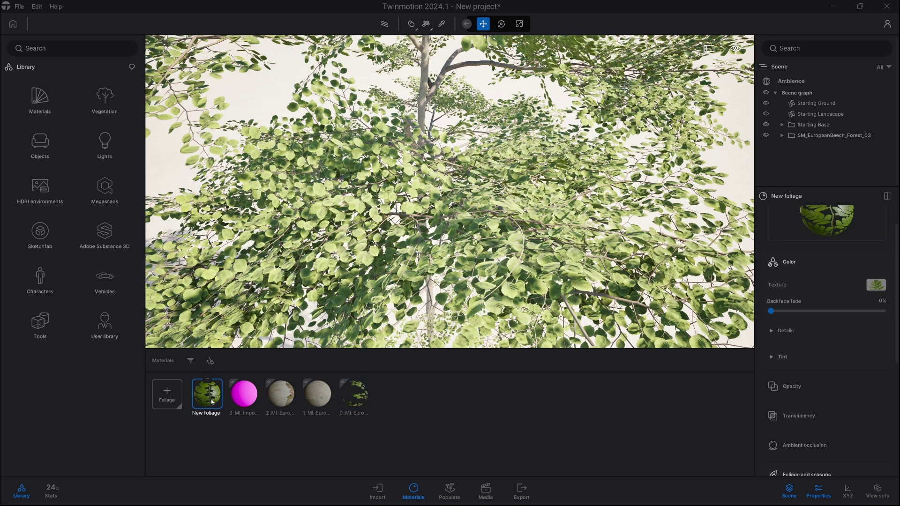
pyautogui.click(876, 286)
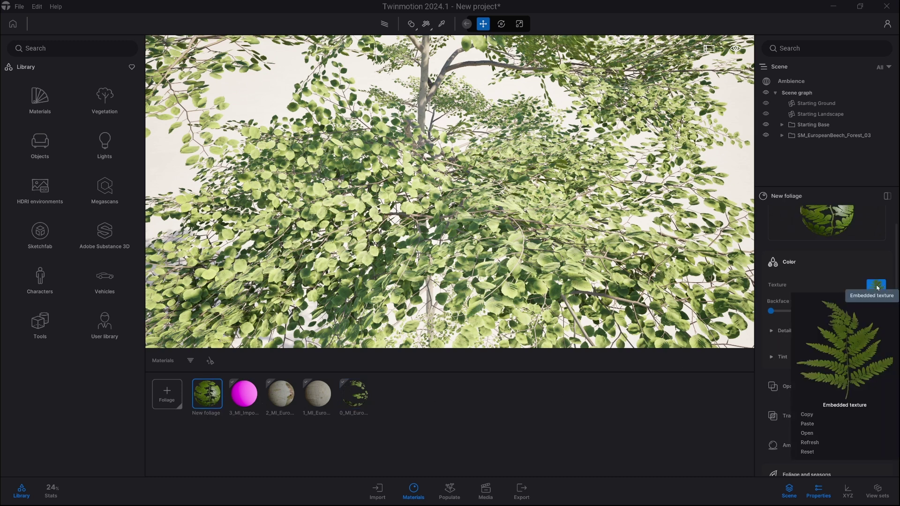
pyautogui.click(816, 427)
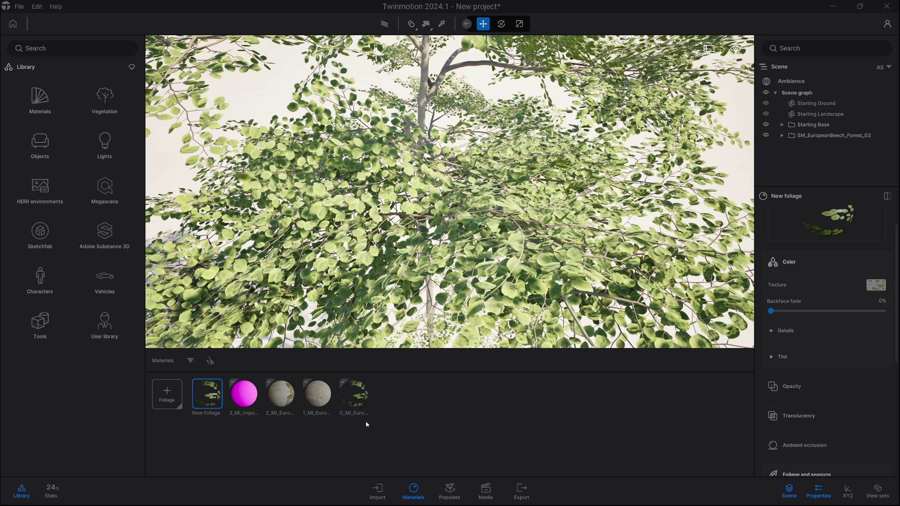
pyautogui.click(357, 406)
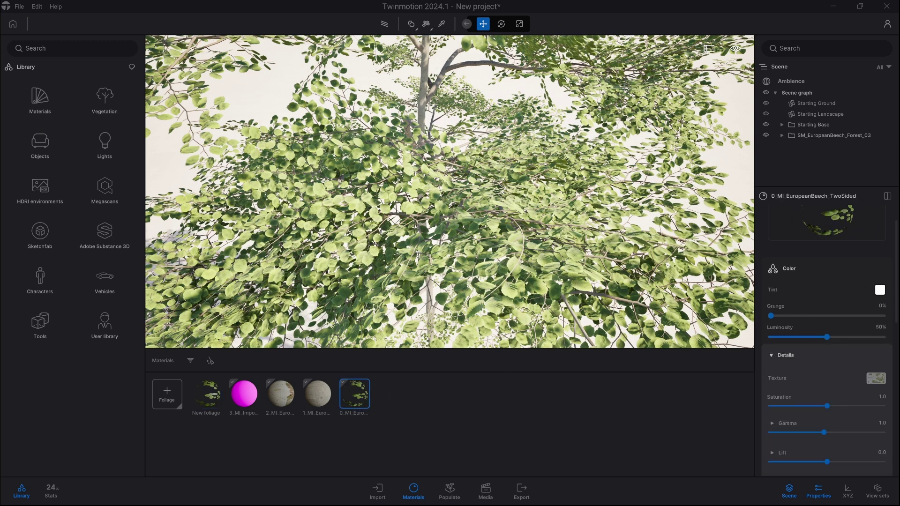
# - Paste the beech material's roughness texture into New foliage's Roughness texture slot
pyautogui.scroll(-10, 815, 355)
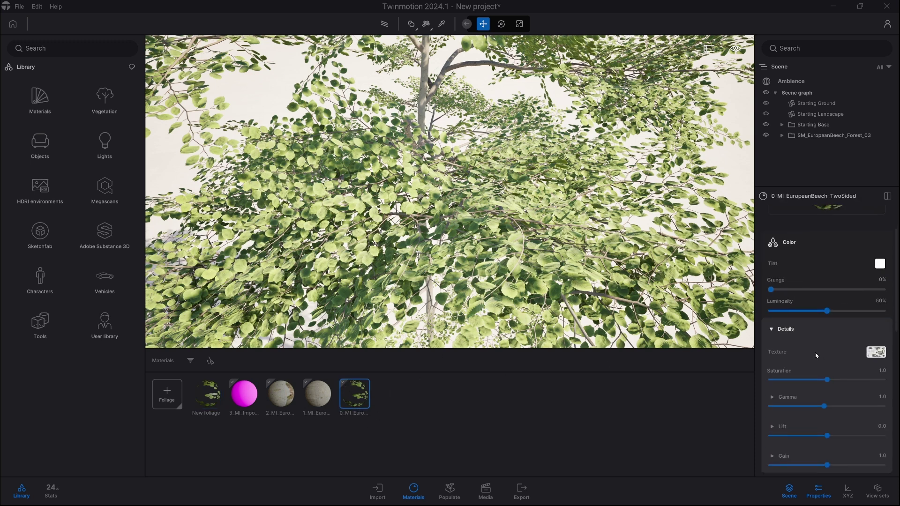
pyautogui.scroll(-1, 815, 355)
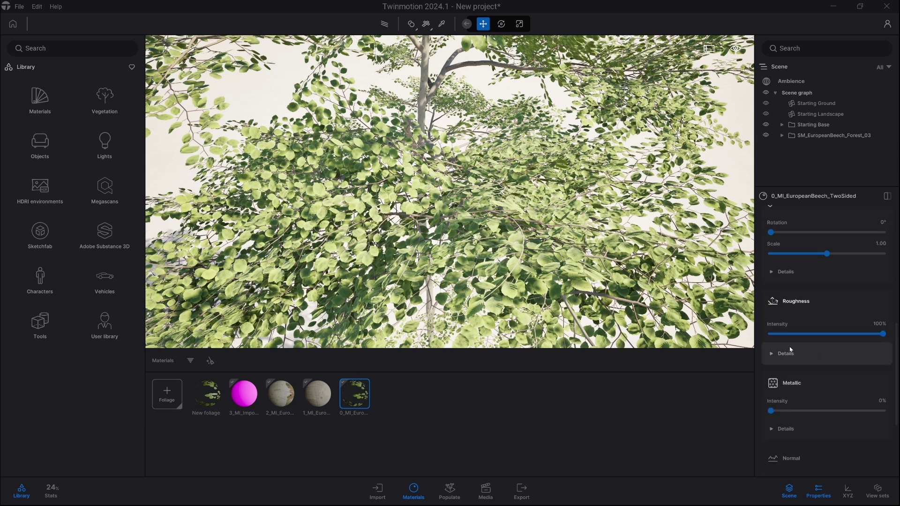
pyautogui.click(793, 362)
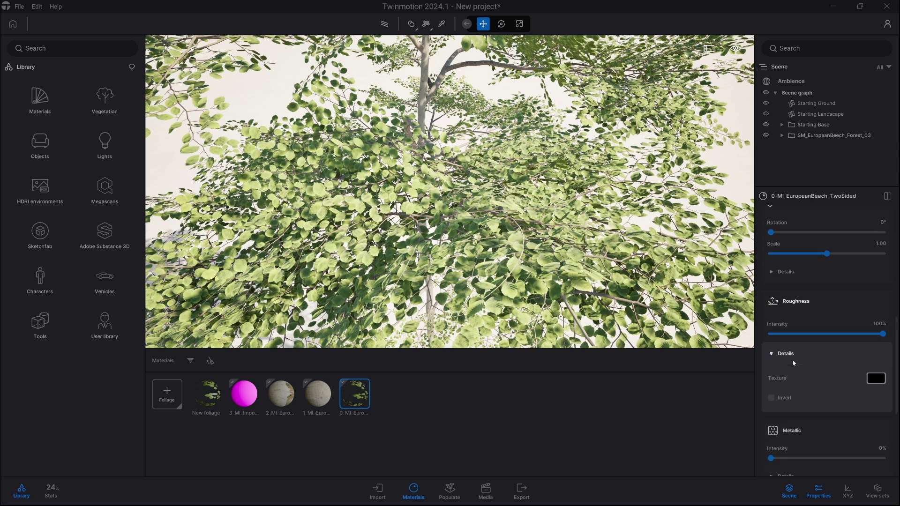
pyautogui.click(875, 378)
pyautogui.click(206, 394)
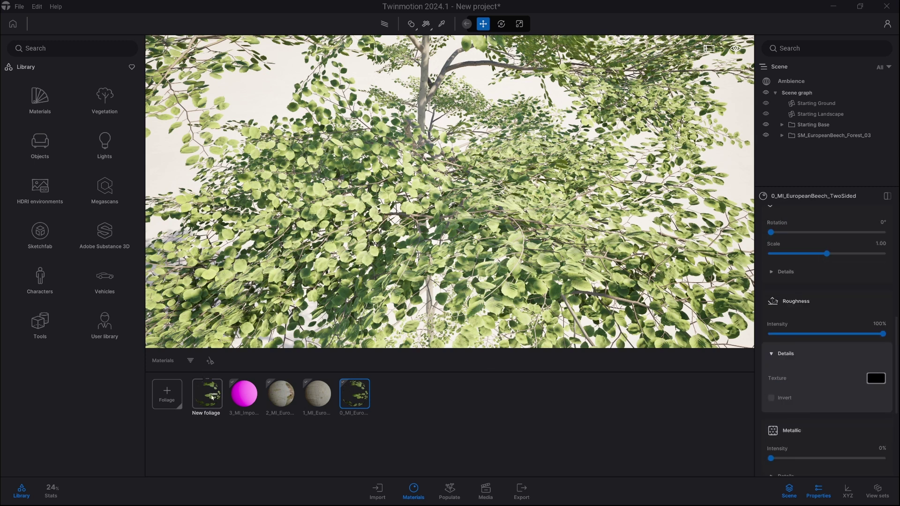
pyautogui.click(810, 320)
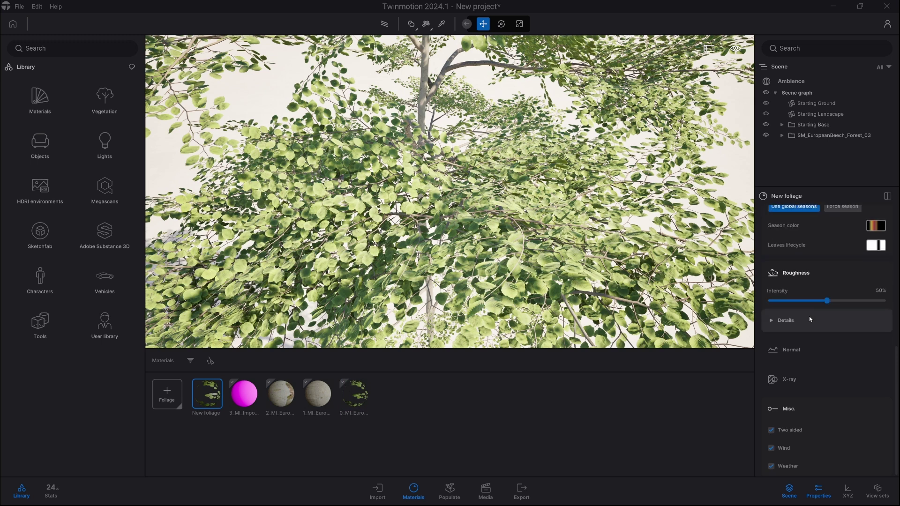
pyautogui.click(797, 326)
pyautogui.click(879, 322)
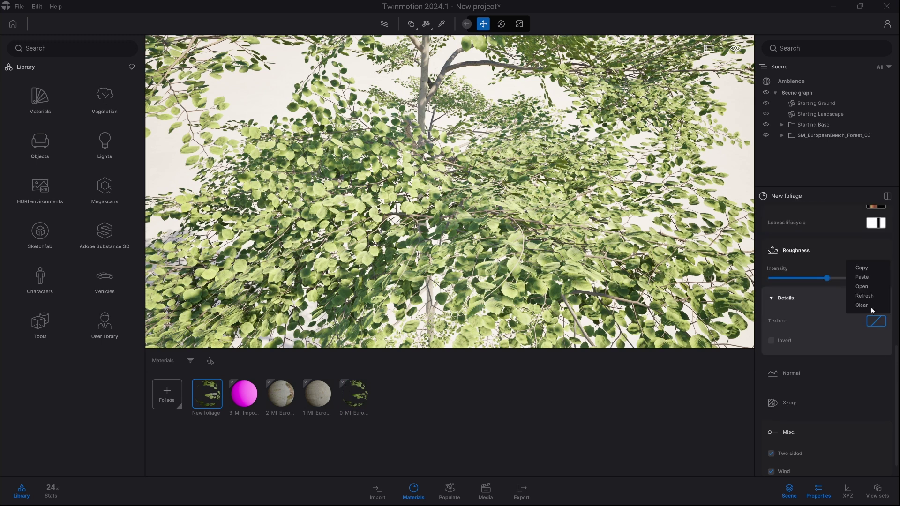
pyautogui.click(862, 284)
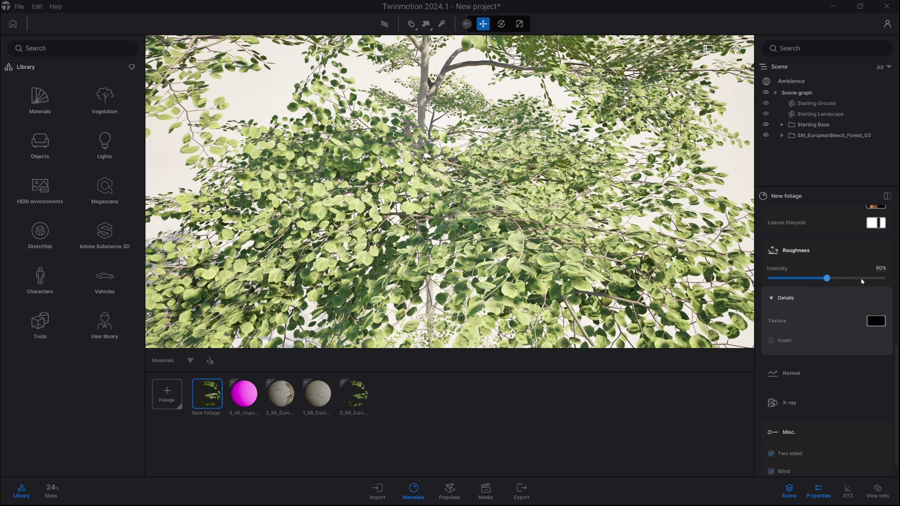
# - Copy the beech normal map and paste it into New foliage's empty Normal slot
pyautogui.click(355, 393)
pyautogui.scroll(-3, 800, 391)
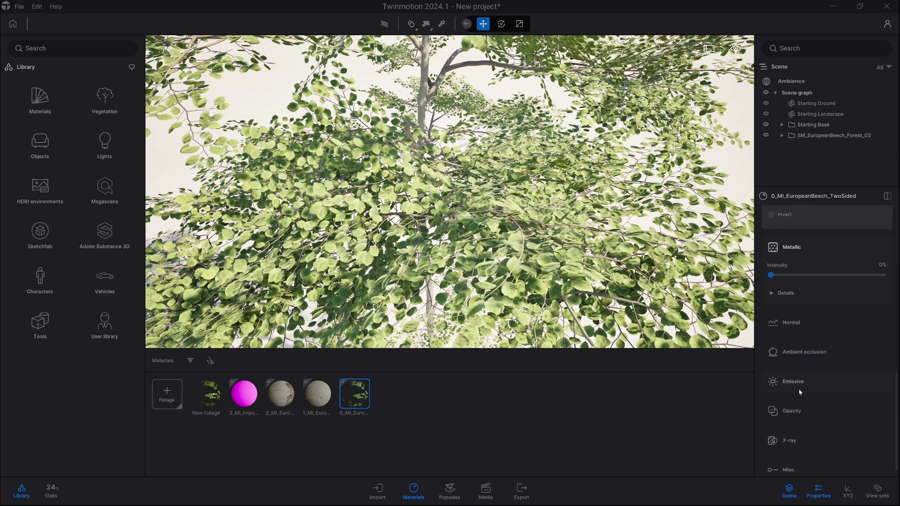
pyautogui.click(793, 322)
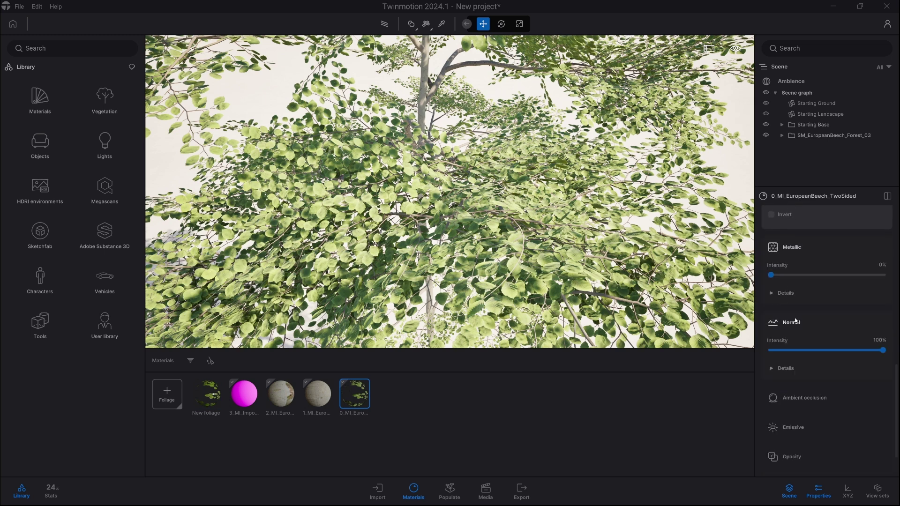
pyautogui.click(785, 368)
pyautogui.click(874, 390)
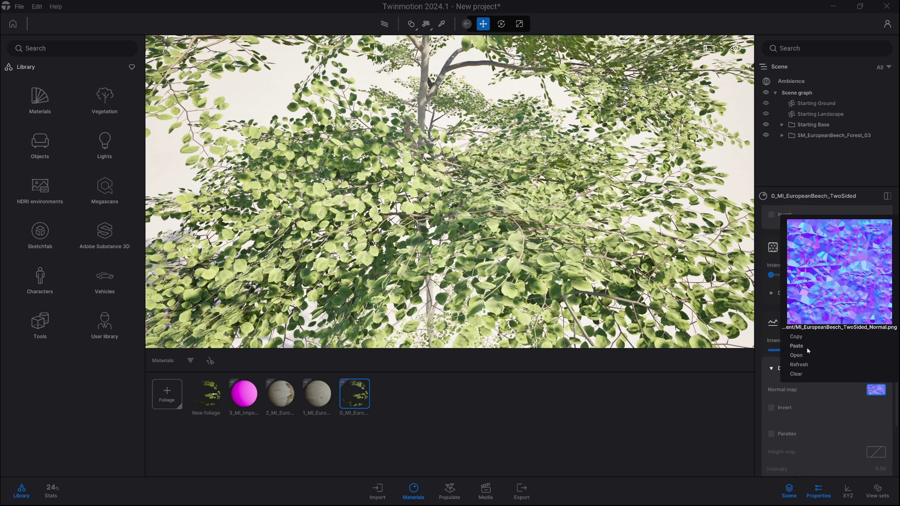
pyautogui.click(796, 336)
pyautogui.click(207, 393)
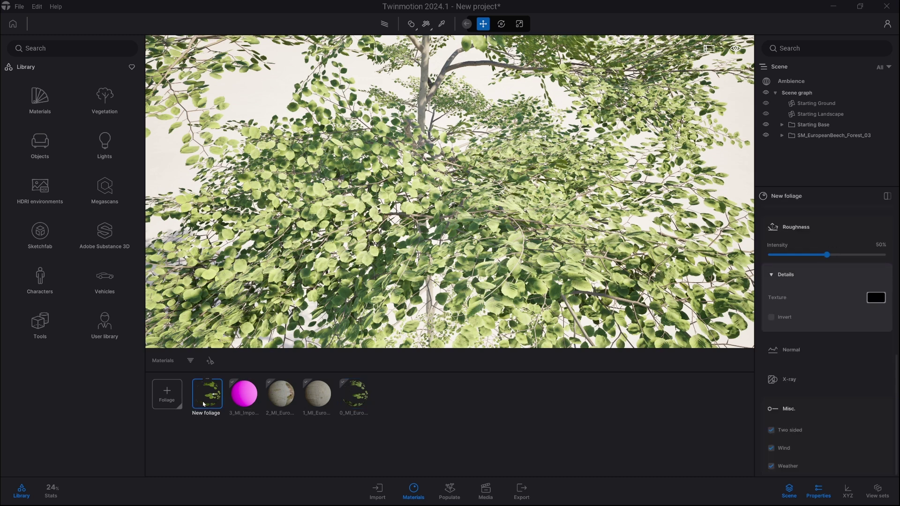
pyautogui.click(807, 356)
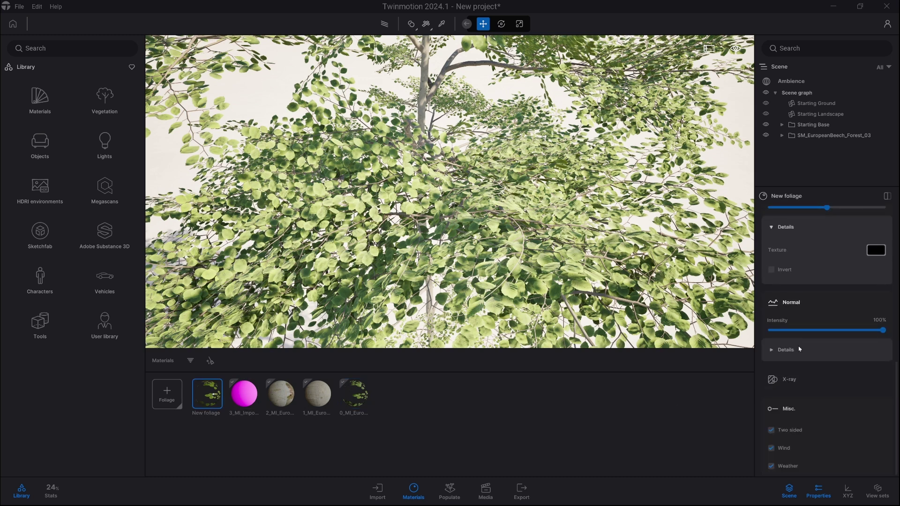
pyautogui.click(800, 346)
pyautogui.click(865, 326)
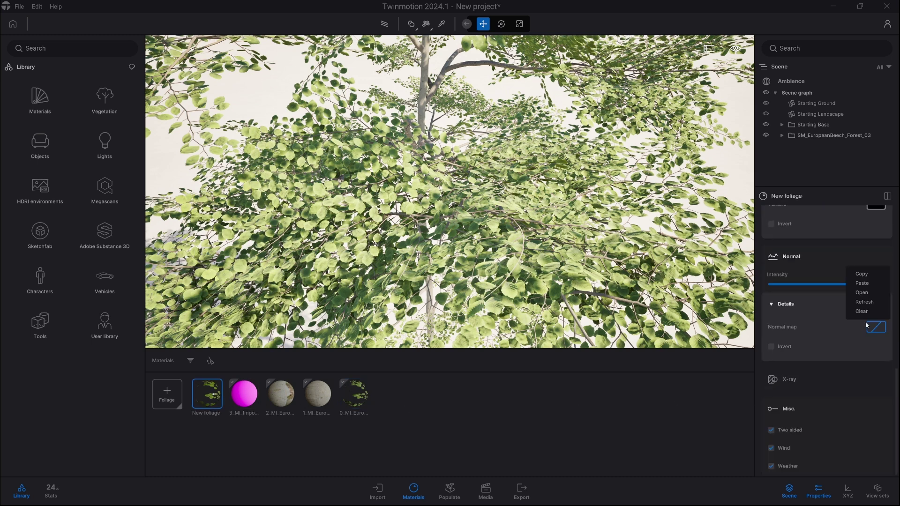
pyautogui.click(864, 285)
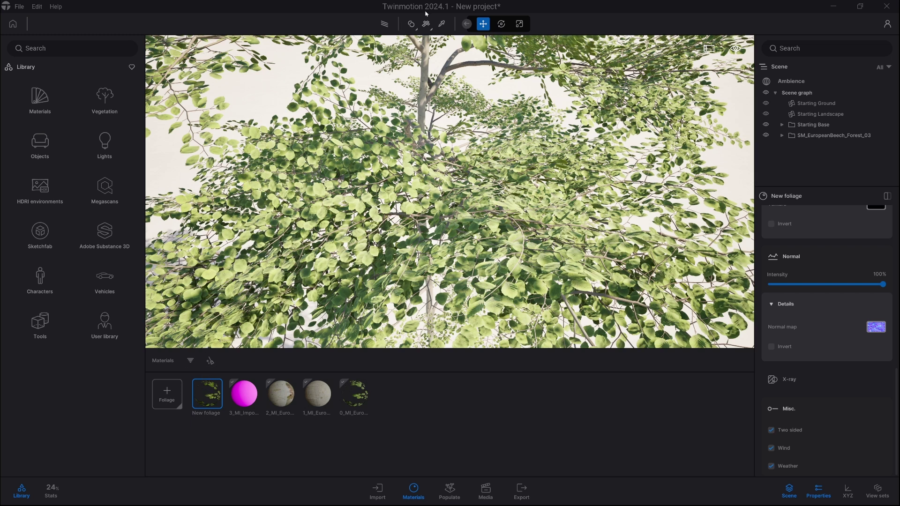
# - Change the selection mode and drop New foliage onto the beech tree's leaves
pyautogui.click(411, 24)
pyautogui.click(412, 57)
pyautogui.moveTo(213, 399); pyautogui.dragTo(322, 271)
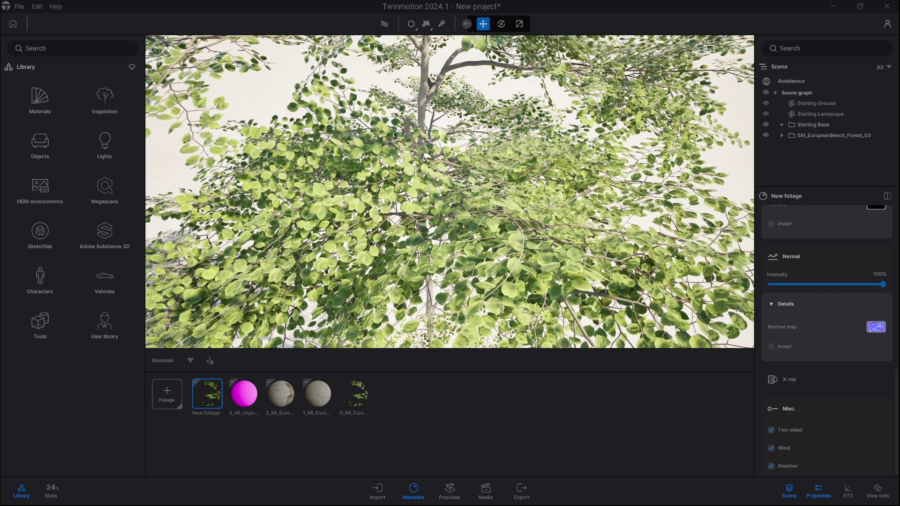
# - Fly close into the leaves to inspect them, then frame the whole tree
pyautogui.press('Up')
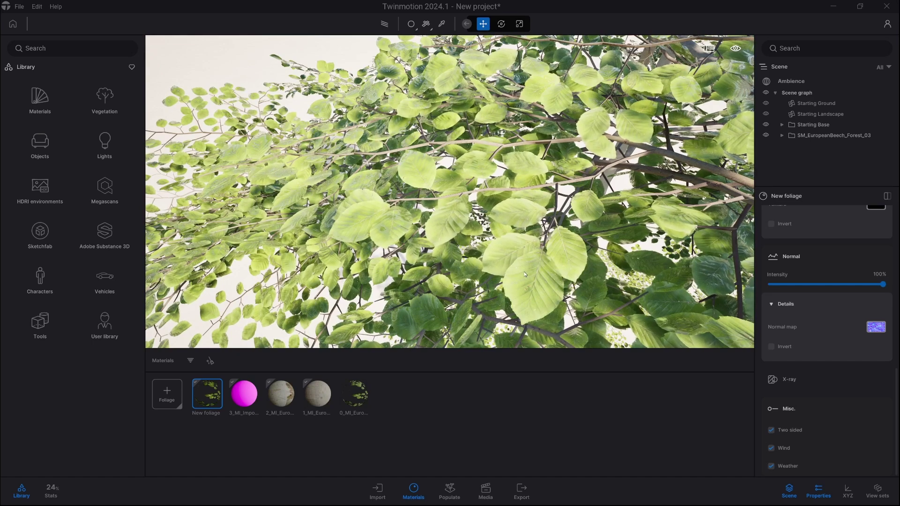
pyautogui.moveTo(507, 262); pyautogui.dragTo(492, 291, button='right')
pyautogui.press('f')
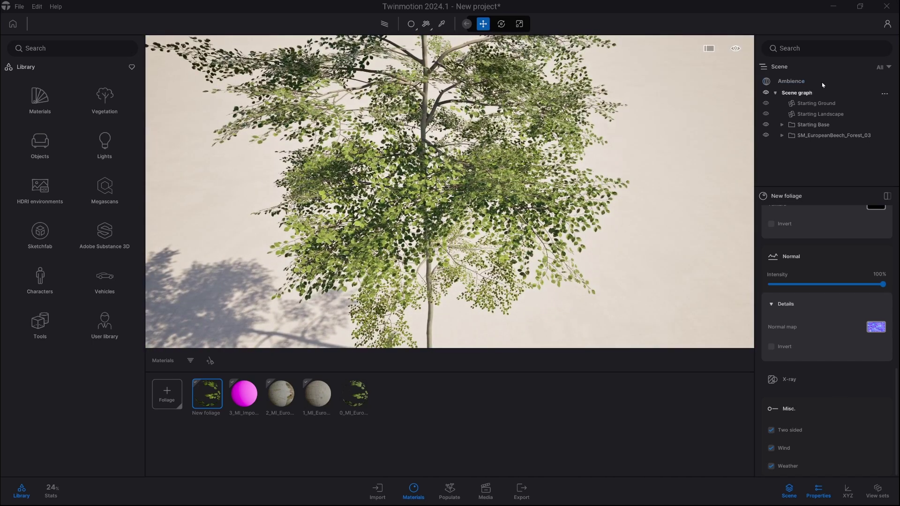
# - In Ambience, shift the Weather season slider toward autumn and view the tree against the sky
pyautogui.click(792, 81)
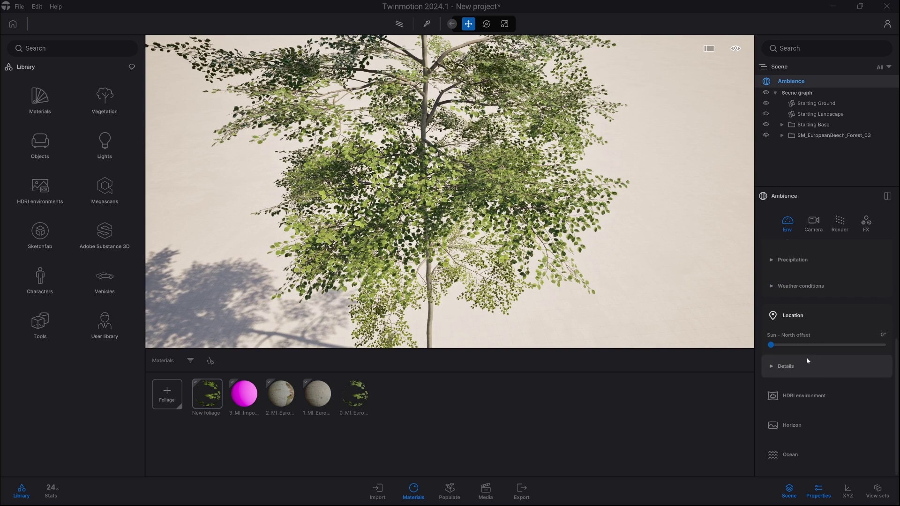
pyautogui.scroll(3, 806, 360)
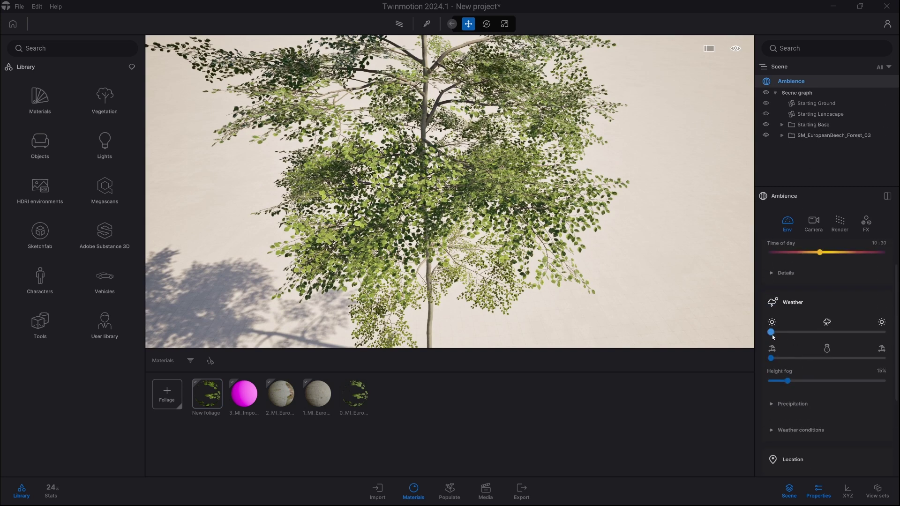
pyautogui.moveTo(770, 358); pyautogui.dragTo(807, 357)
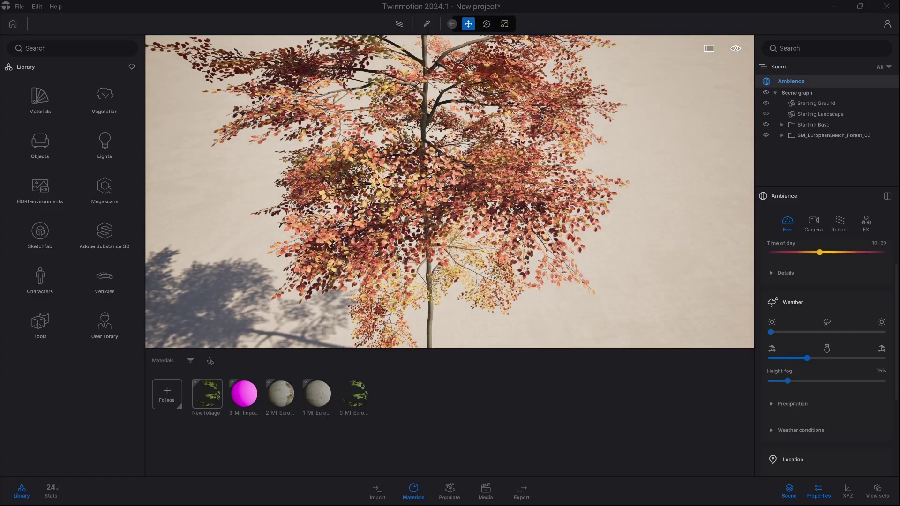
pyautogui.moveTo(449, 197); pyautogui.dragTo(450, 160)
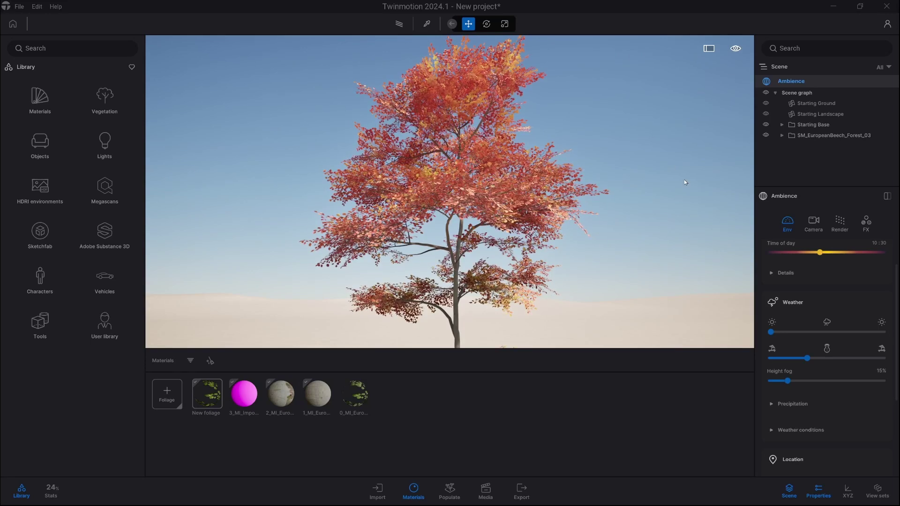
# - Expand SM_EuropeanBeech_Forest_03, select its tree object and open its '...' actions menu
pyautogui.click(782, 136)
pyautogui.click(825, 146)
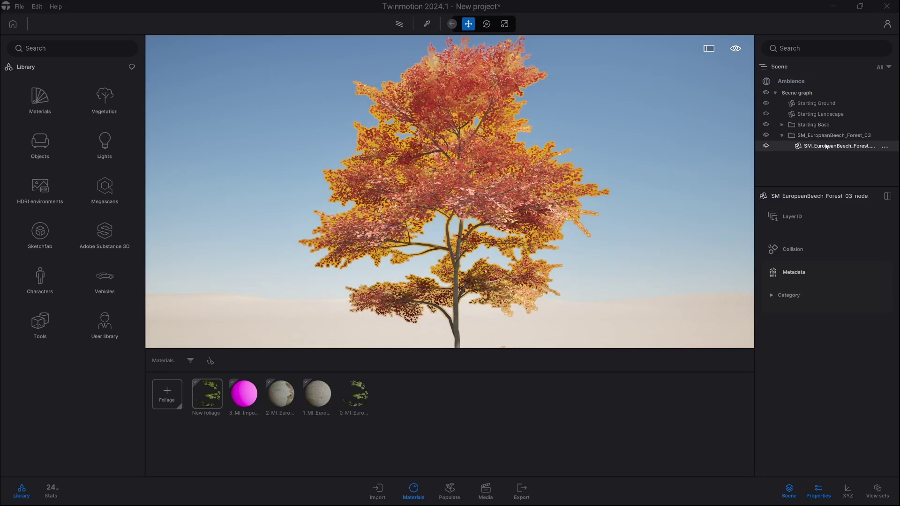
pyautogui.click(883, 146)
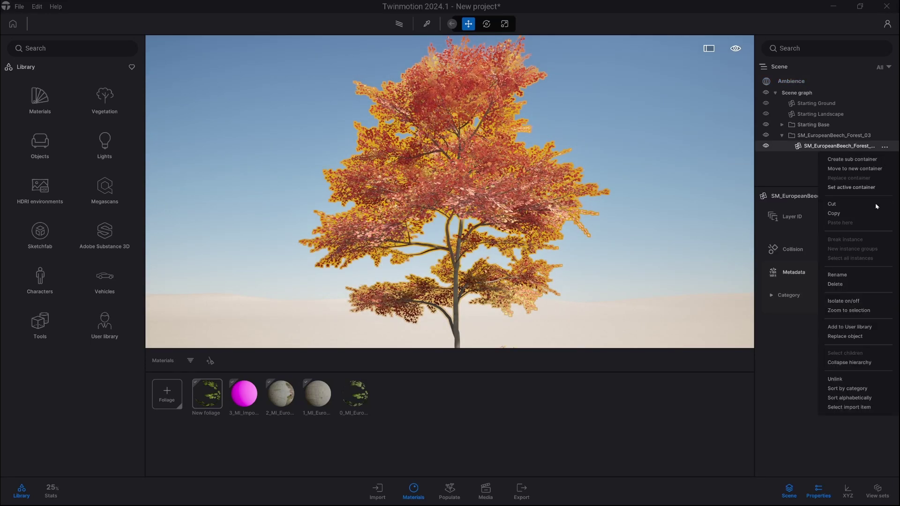